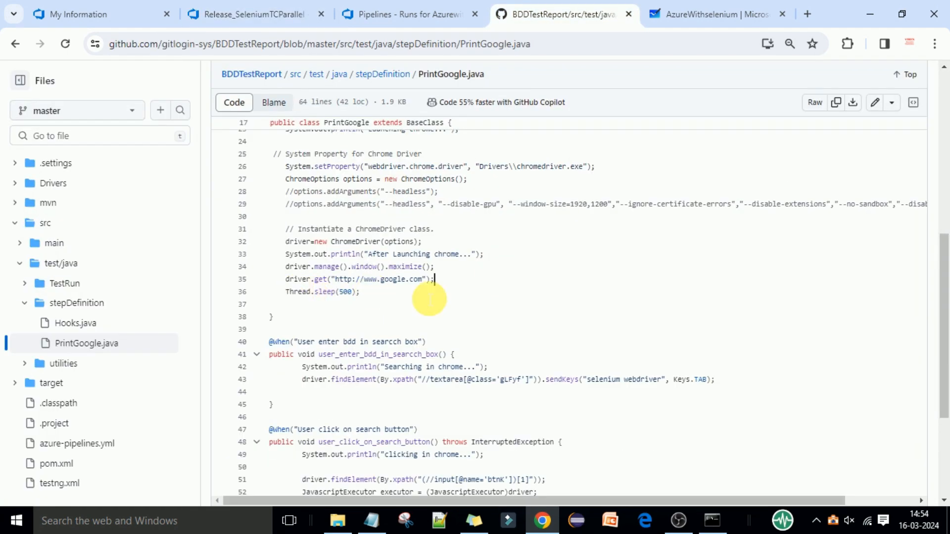
- Review the stages of Release-3 and the run history of the AzurewithSelenium build pipeline
left_click(673, 17)
left_click(286, 14)
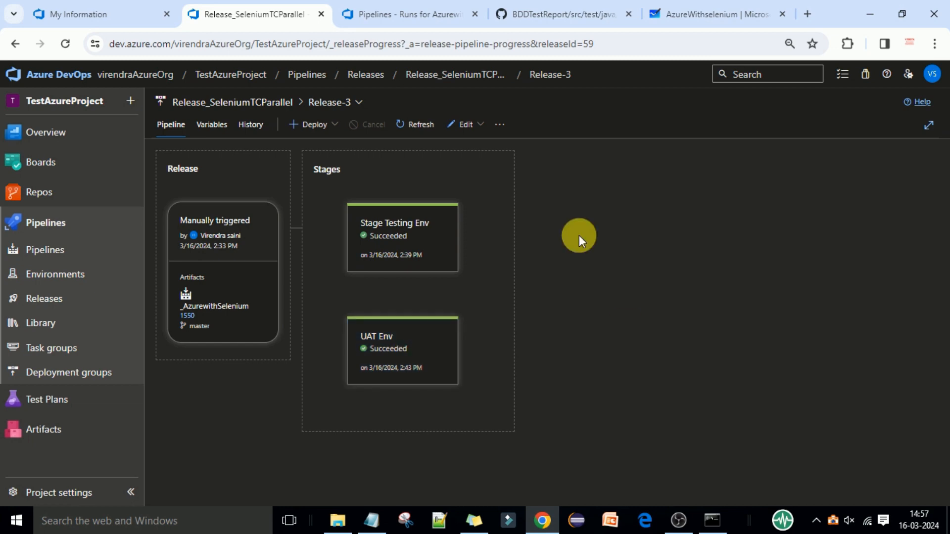
left_click(395, 13)
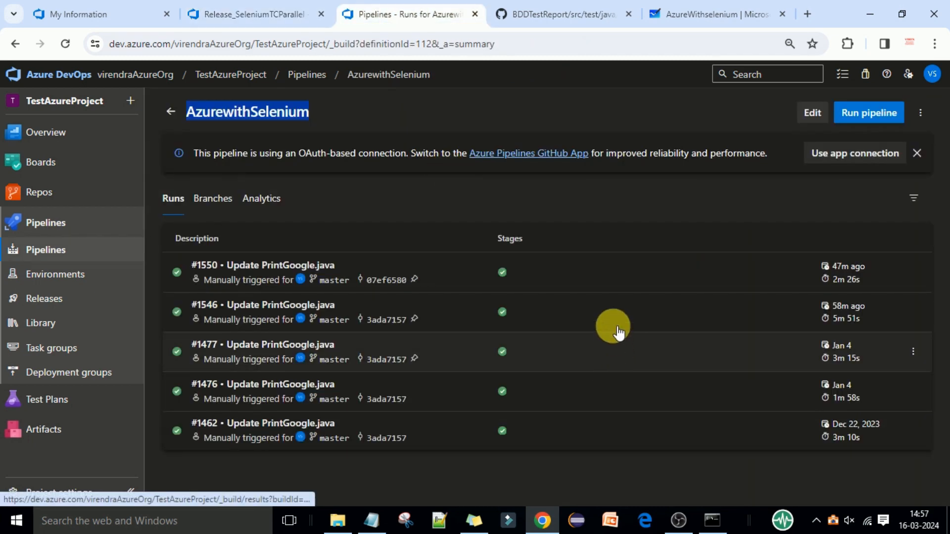
left_click(550, 113)
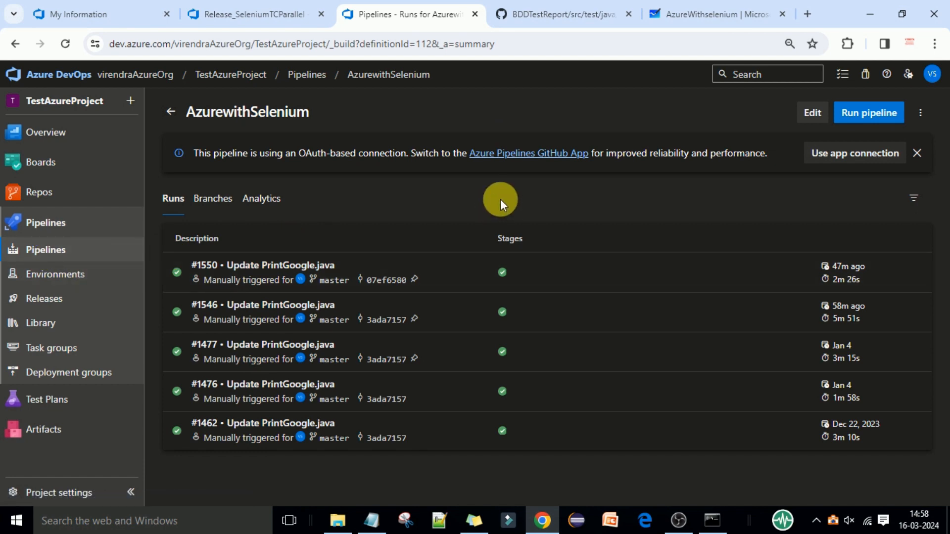
left_click(371, 81)
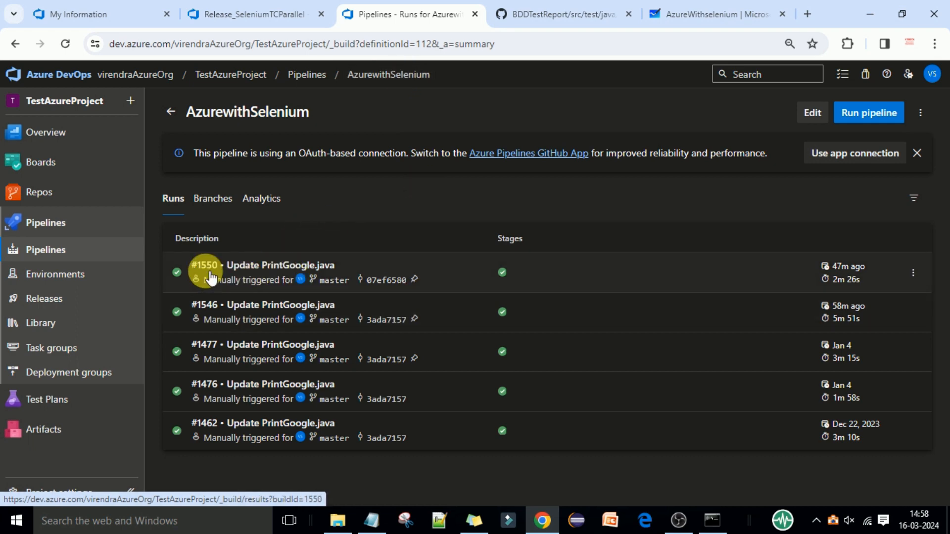
- Open the Agent job 1 log of run #1550 in the AzurewithSelenium pipeline
left_click(817, 116)
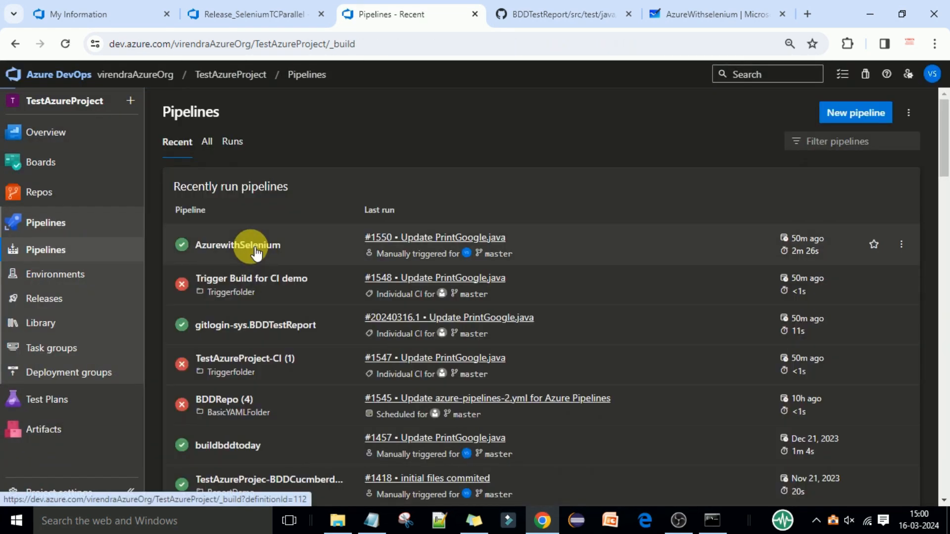
left_click(251, 245)
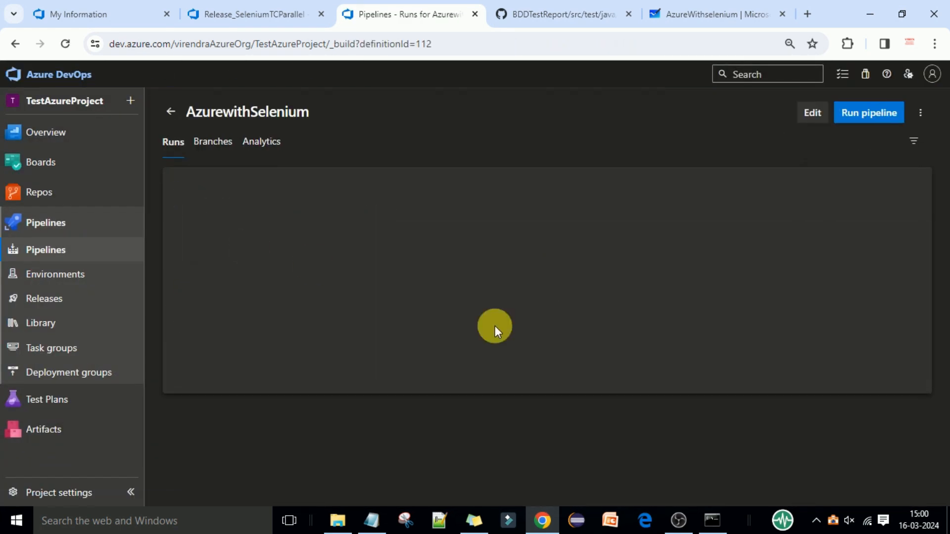
left_click(214, 271)
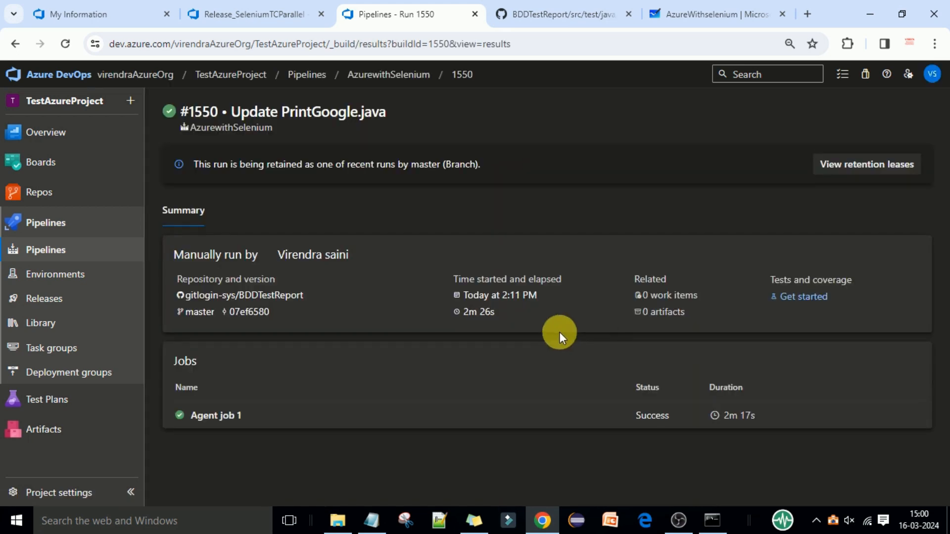
left_click(224, 423)
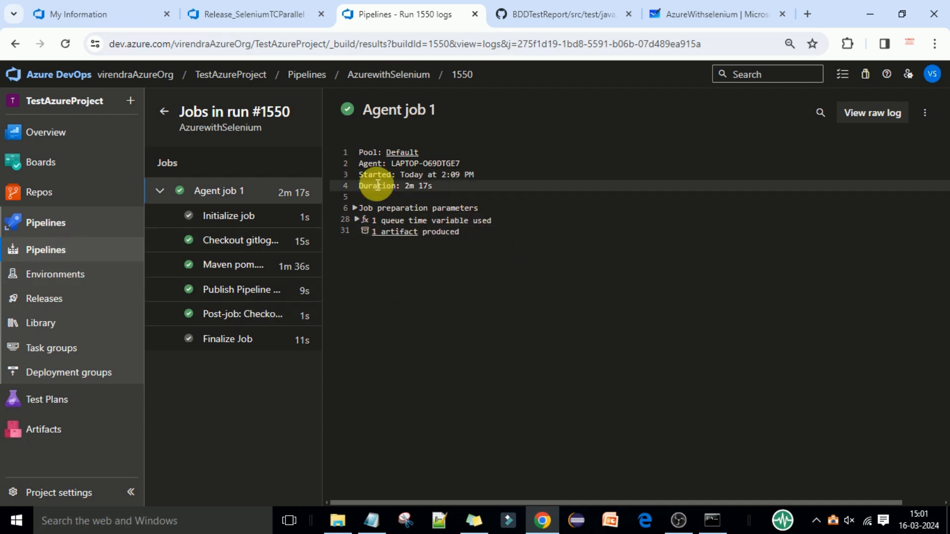
- Create a new release pipeline whose first stage starts from an empty job
left_click(242, 13)
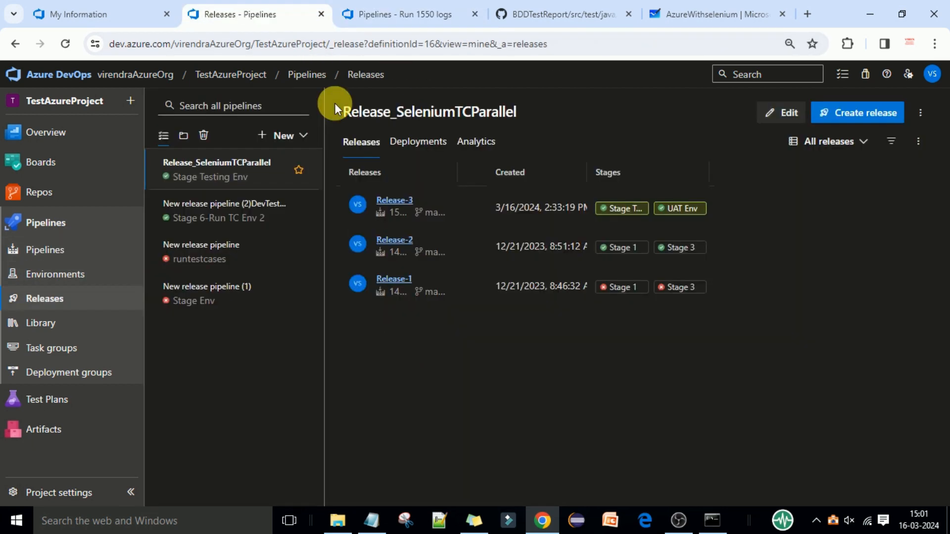
left_click(292, 136)
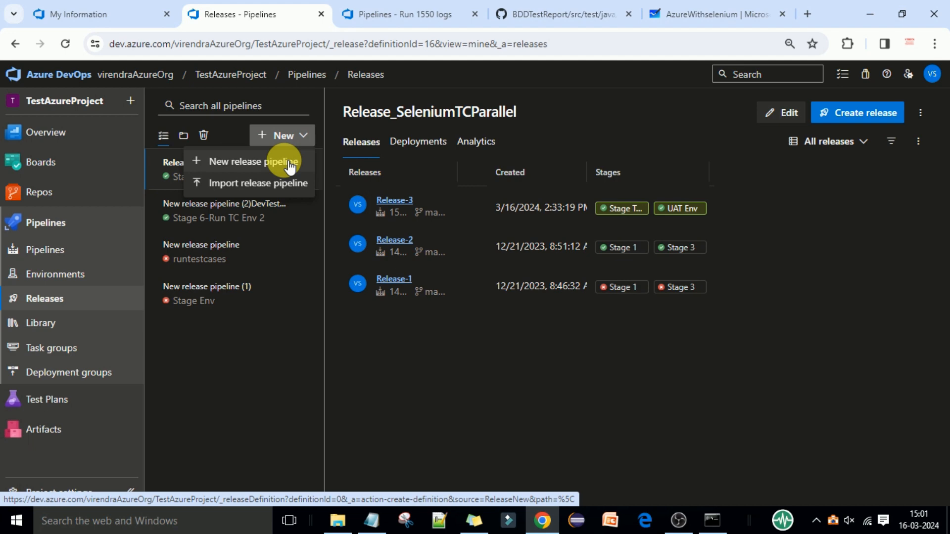
left_click(289, 165)
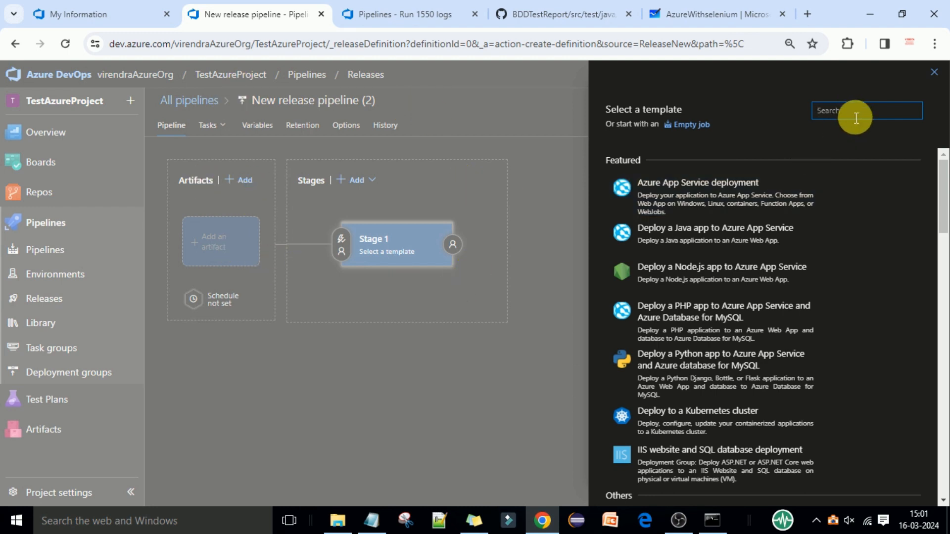
left_click(529, 302)
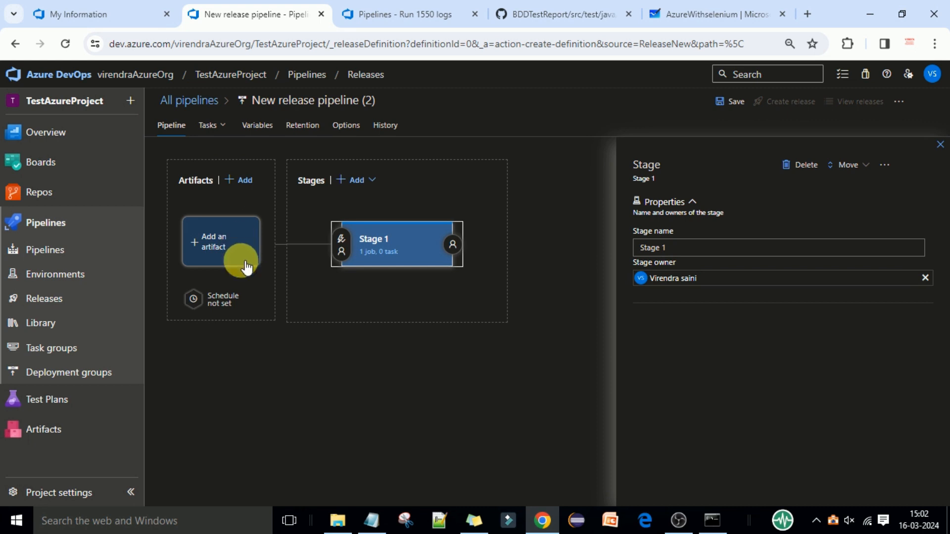
- Start adding a build artifact from TestAzureProject with AzurewithSelenium as the source build pipeline
left_click(244, 181)
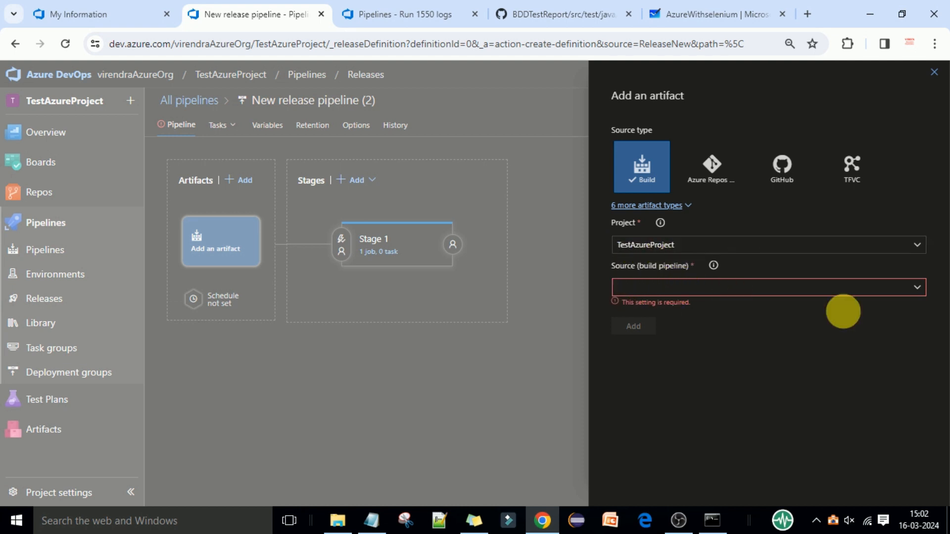
left_click(909, 285)
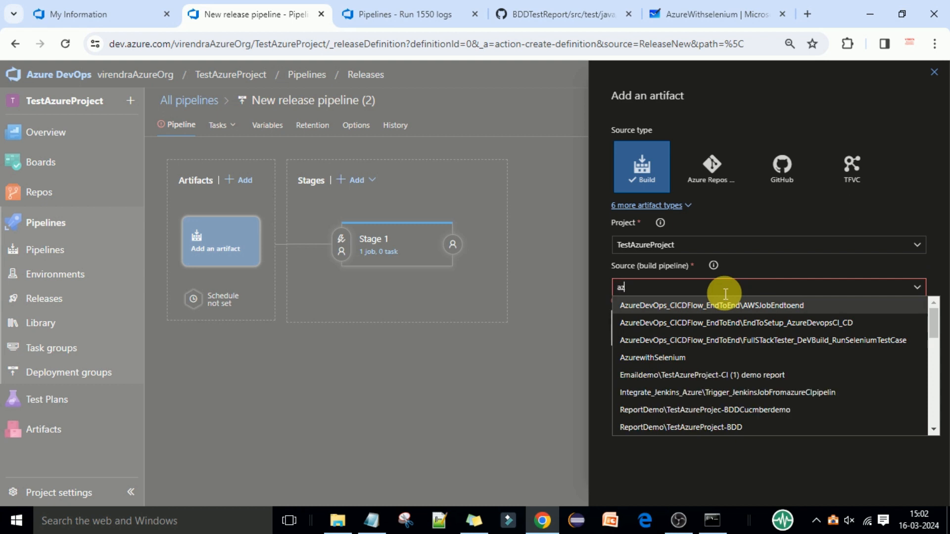
left_click(674, 358)
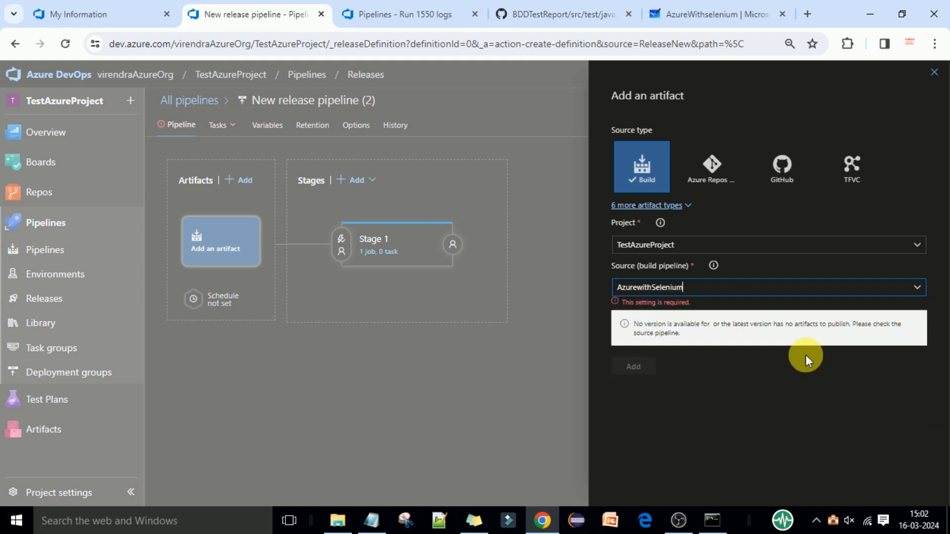
left_click(395, 21)
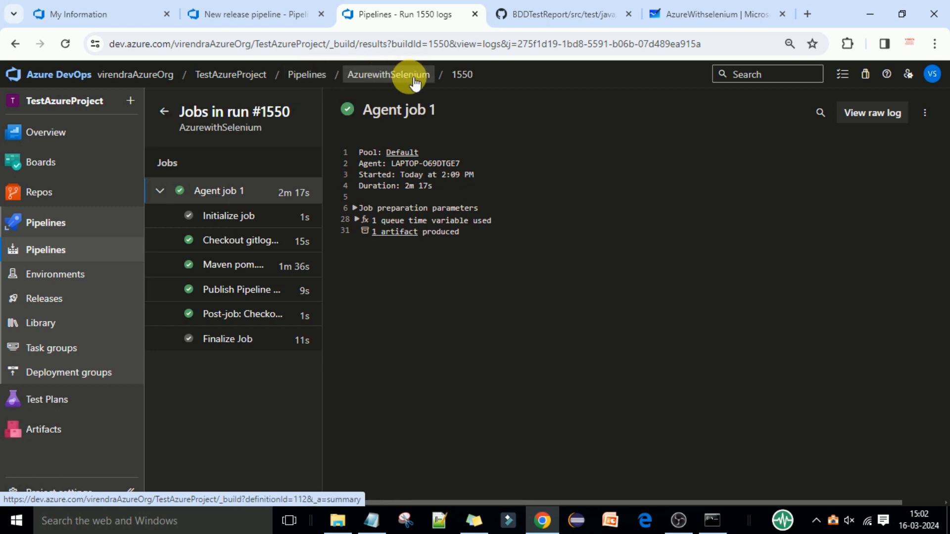
left_click(251, 14)
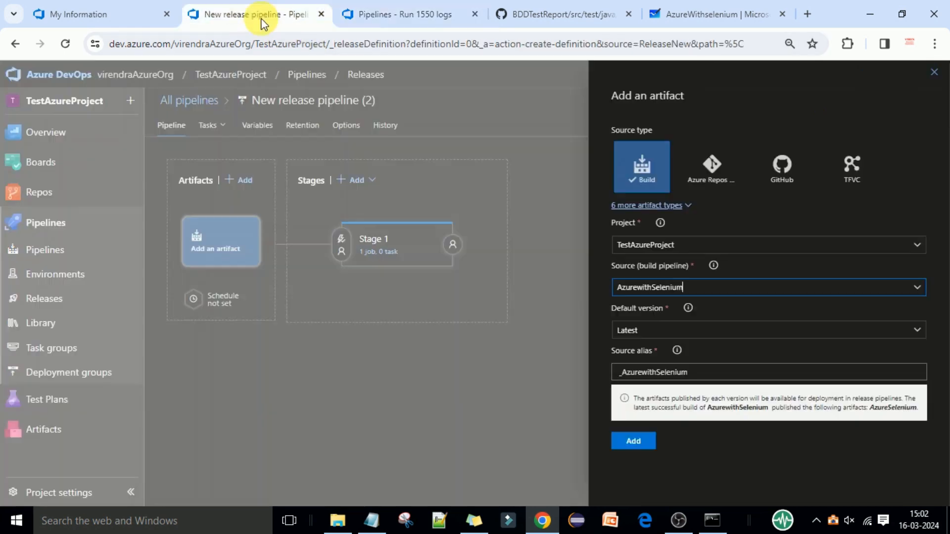
left_click(708, 292)
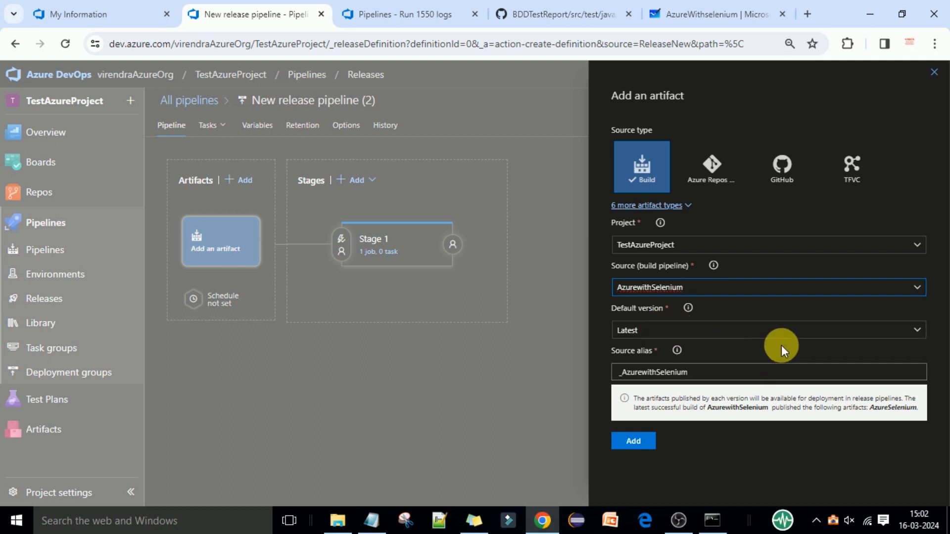
- Try Specific version as the artifact's default version and list the selectable build versions
left_click(919, 331)
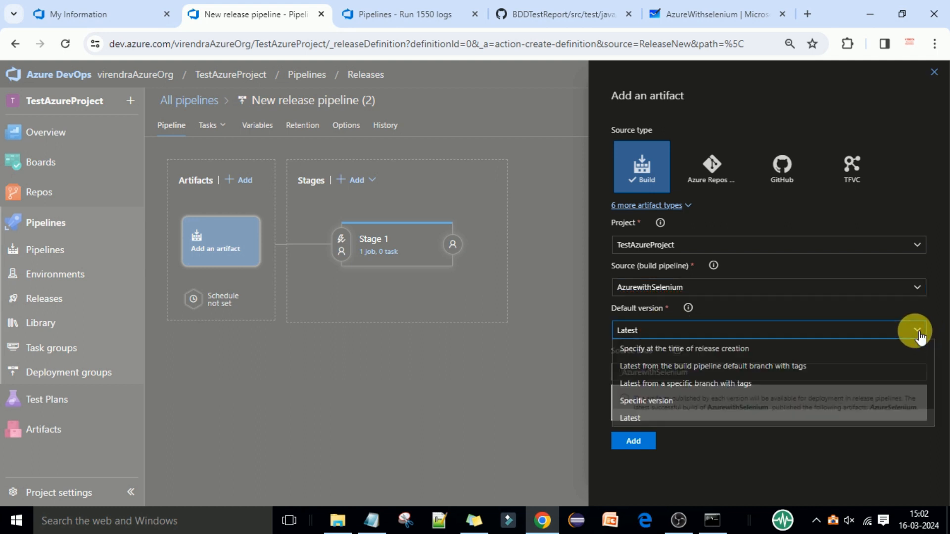
left_click(663, 398)
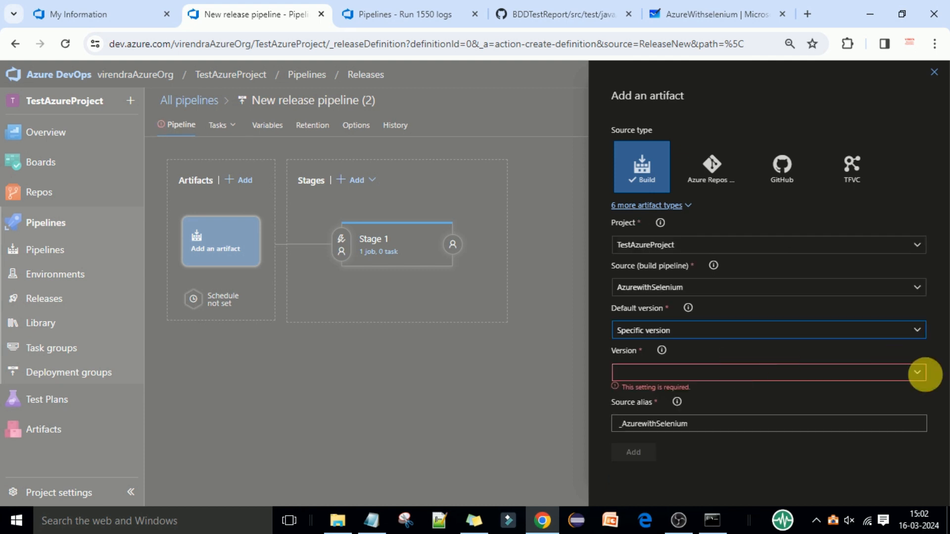
left_click(917, 375)
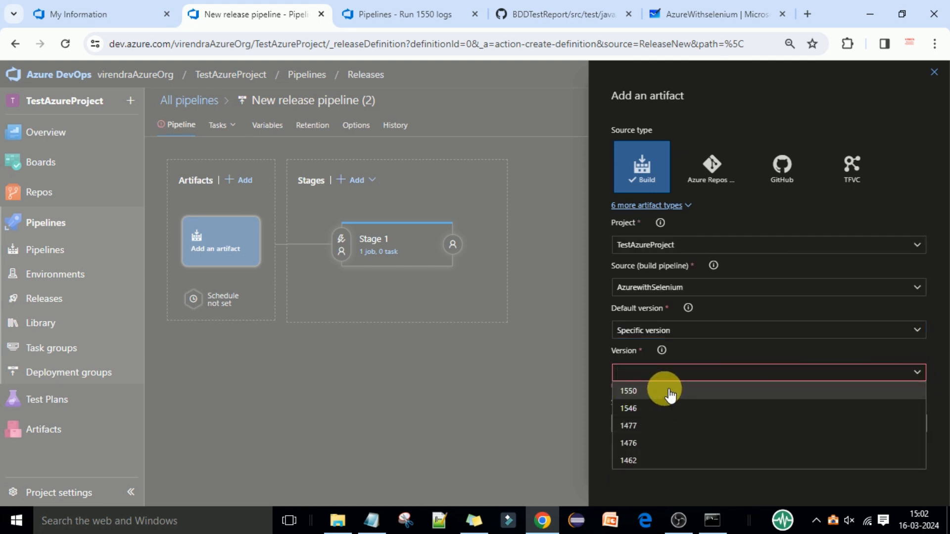
- Set the artifact's default version to Latest and add the artifact to the release pipeline
left_click(917, 331)
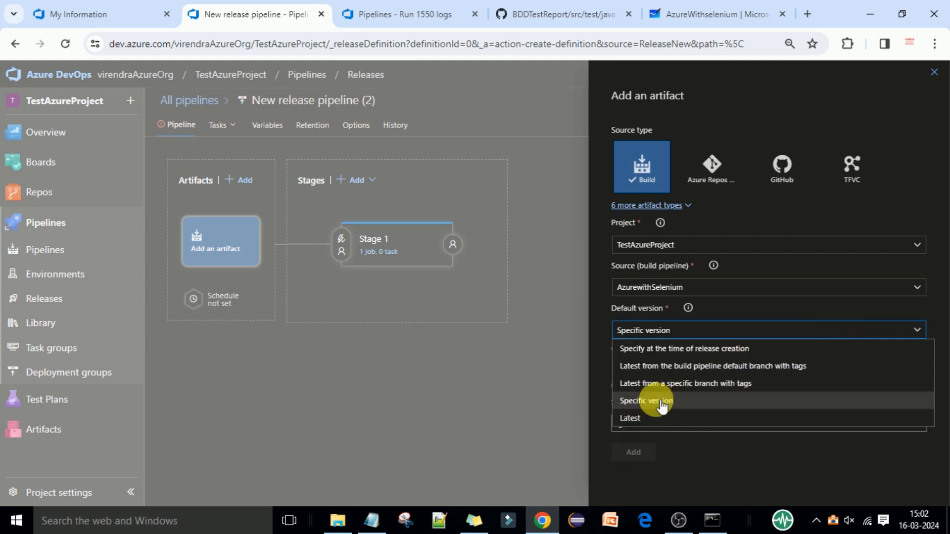
left_click(653, 418)
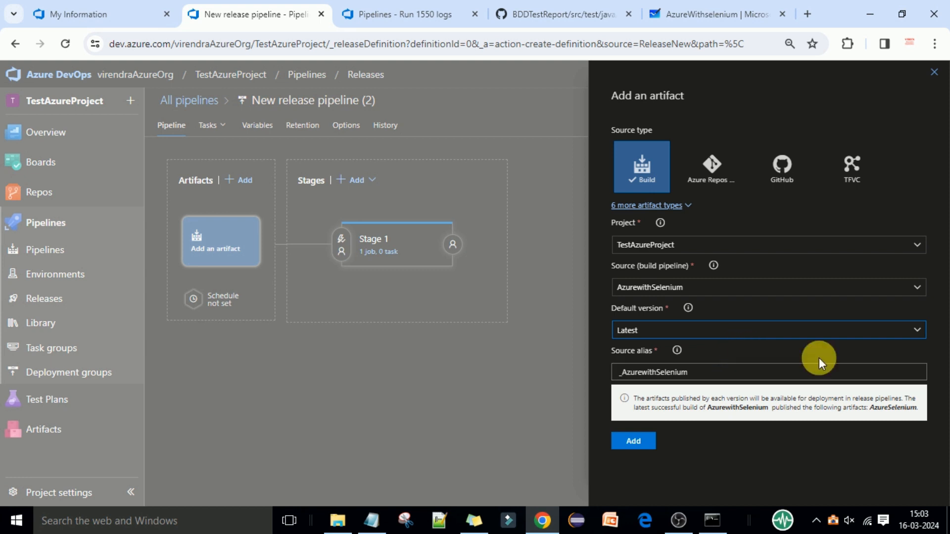
left_click(643, 442)
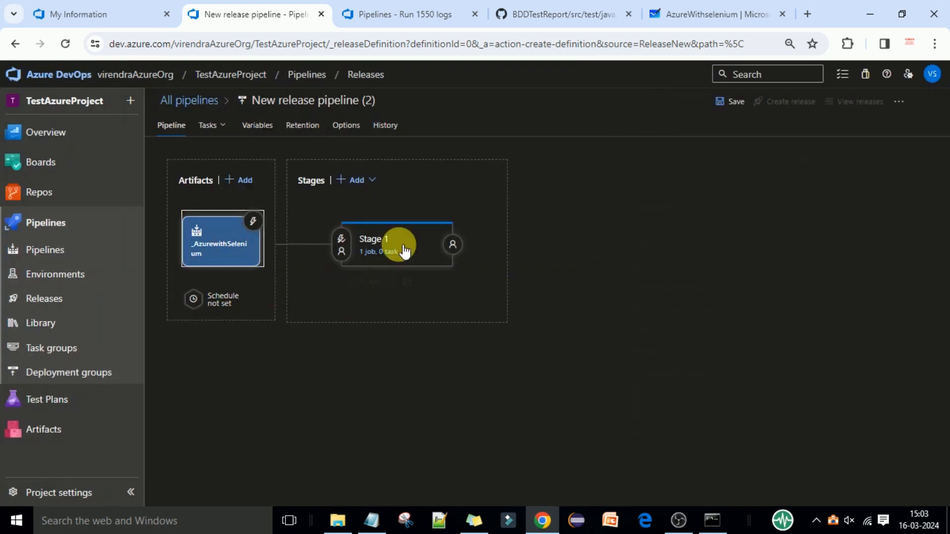
- Open the tasks of Stage 1 and rename the stage to "Stage env testing"
left_click(374, 248)
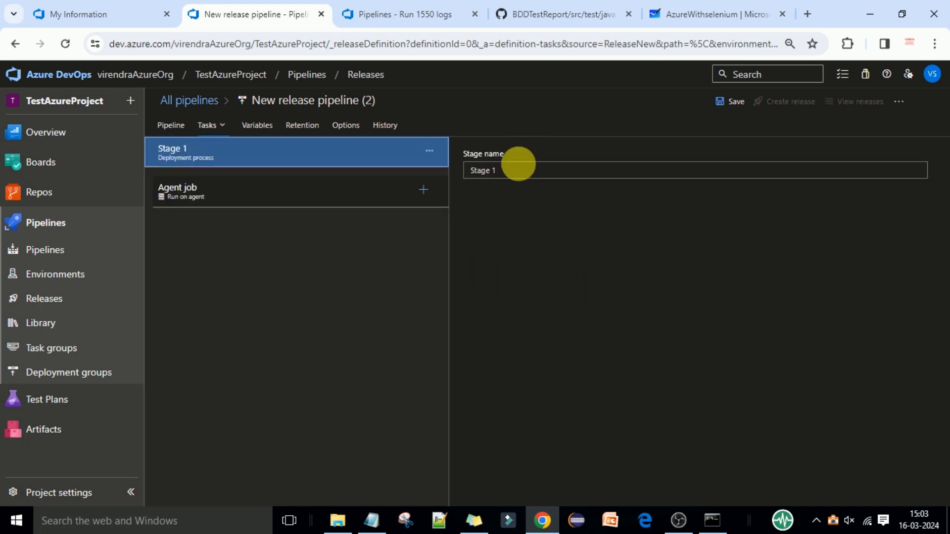
left_click(520, 171)
key("BackSpace")
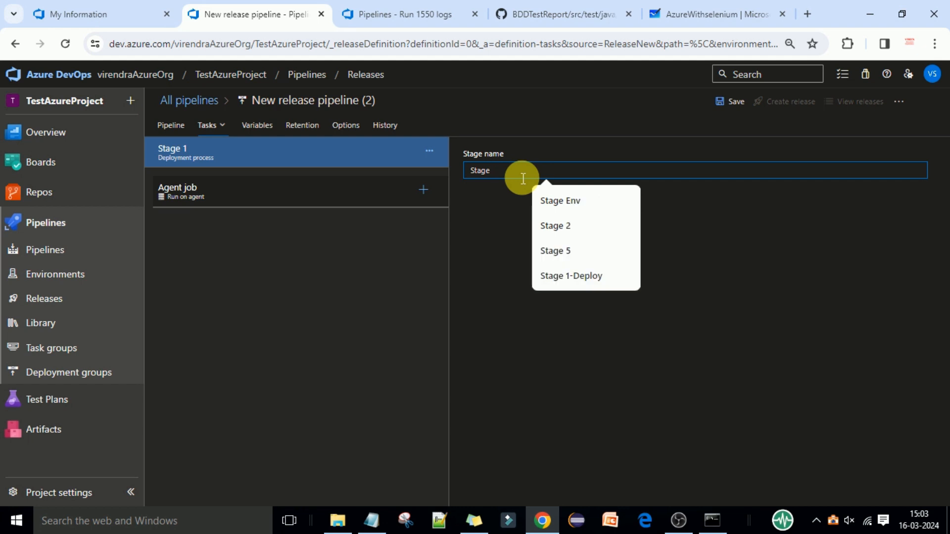
type("en")
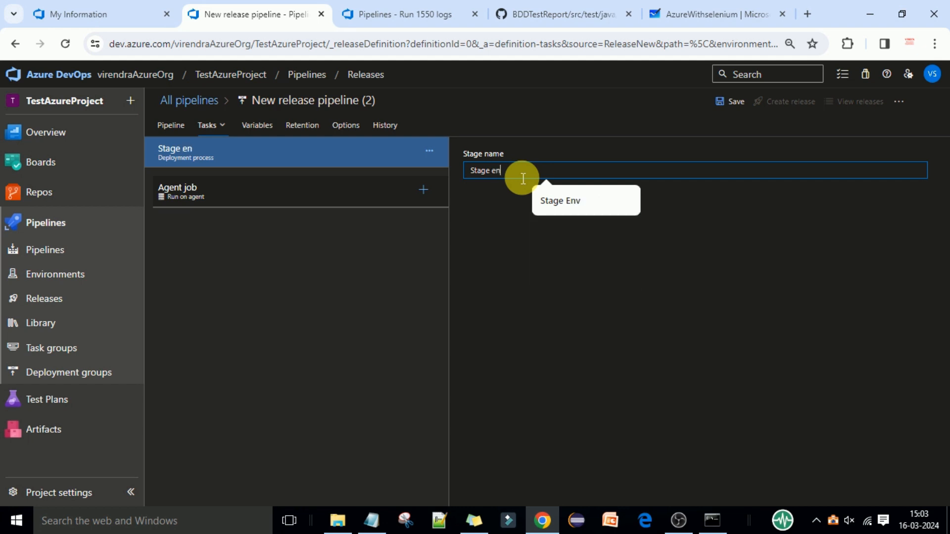
type("v te")
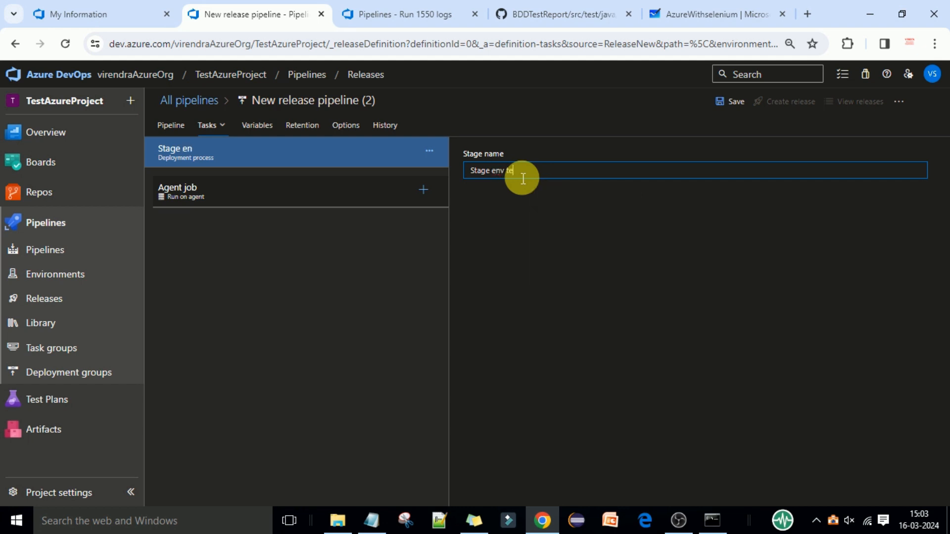
type("tingsting")
left_click(529, 267)
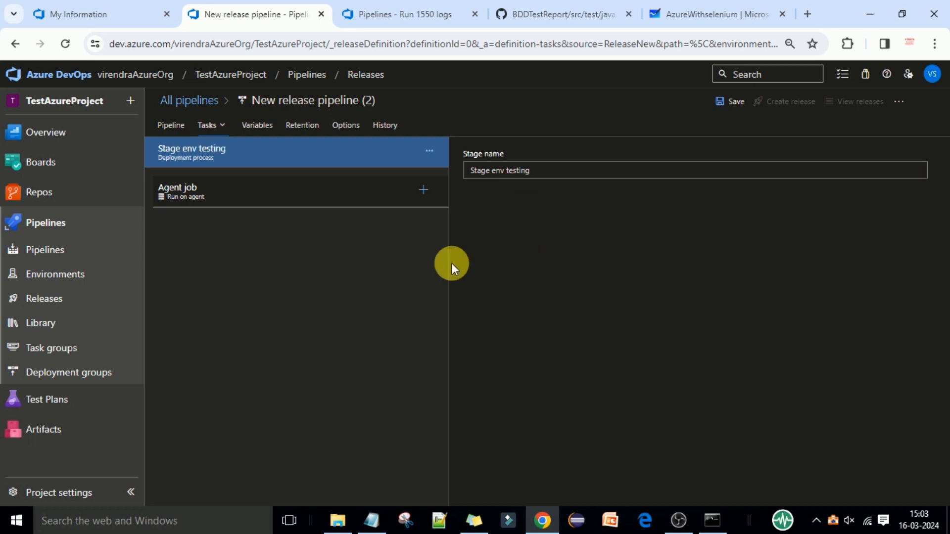
- Set the agent pool of the stage's agent job to Default and review its remaining settings
left_click(276, 188)
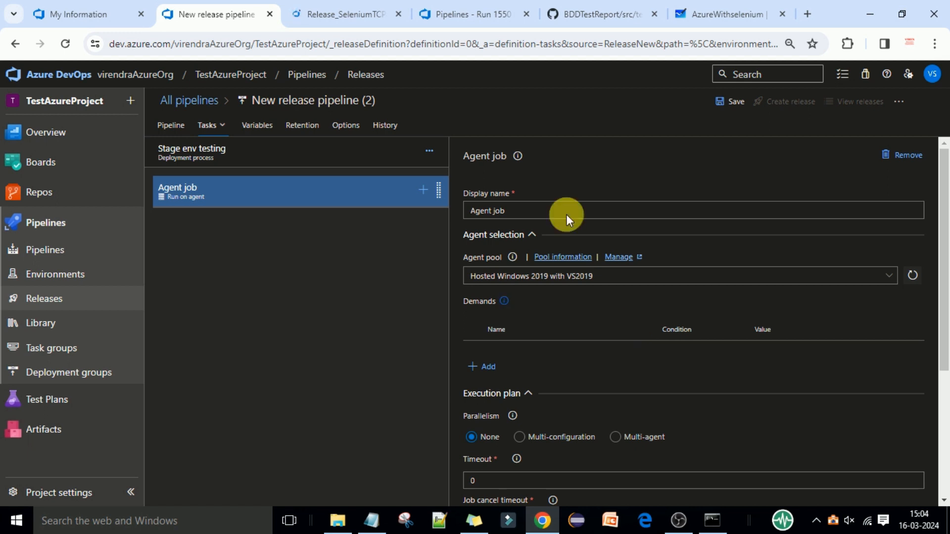
scroll(594, 206, "down", 3)
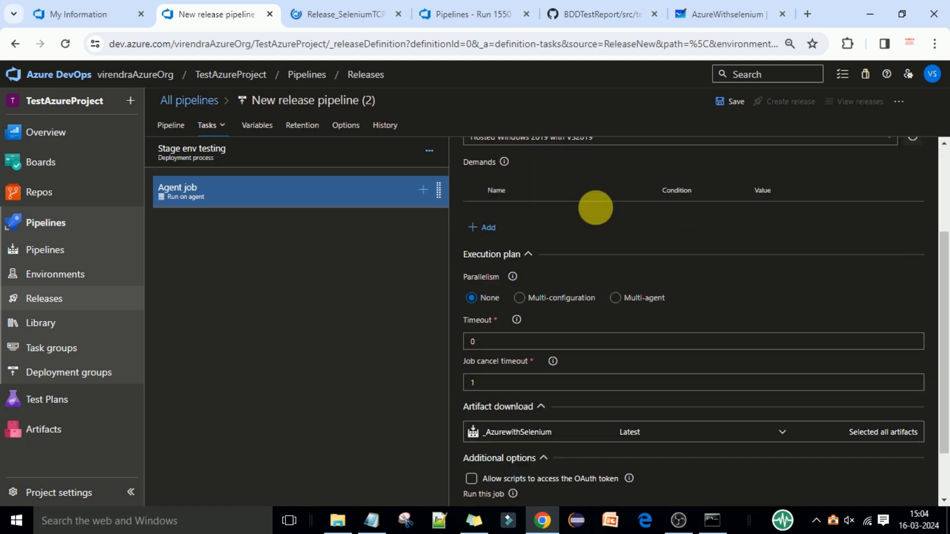
scroll(611, 280, "up", 3)
left_click(606, 286)
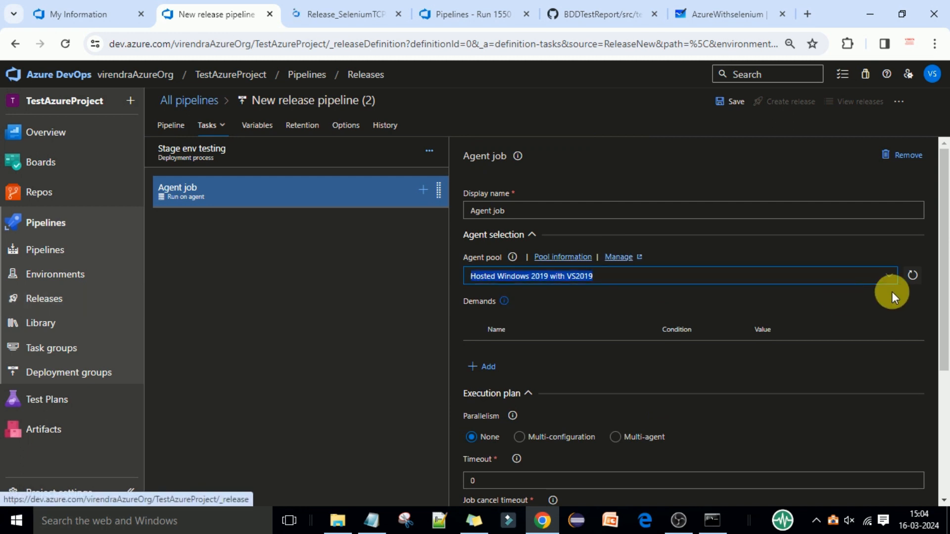
left_click(889, 275)
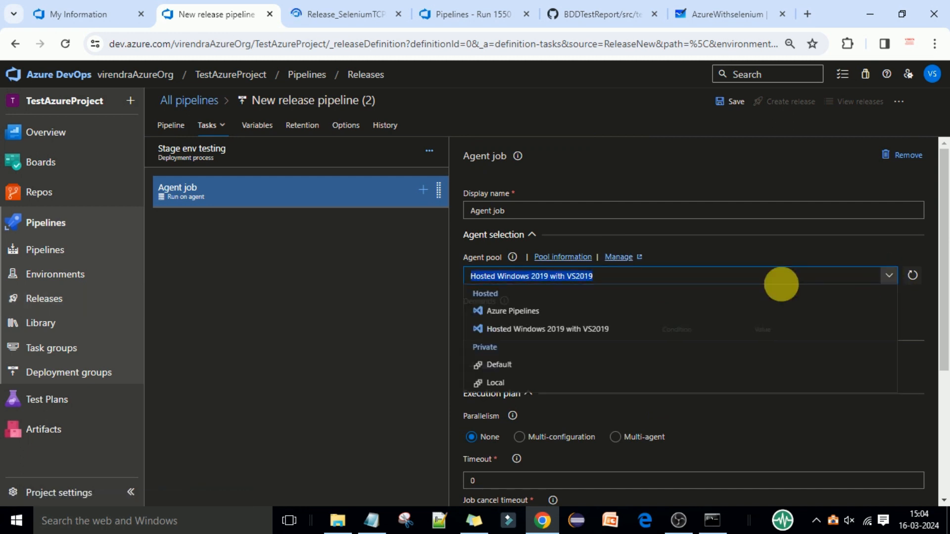
left_click(520, 364)
scroll(604, 318, "down", 4)
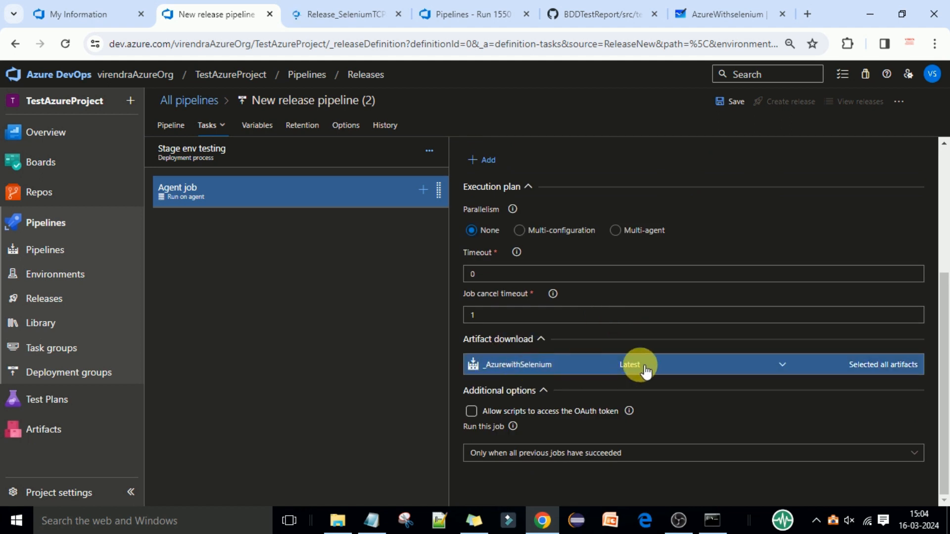
scroll(452, 318, "up", 4)
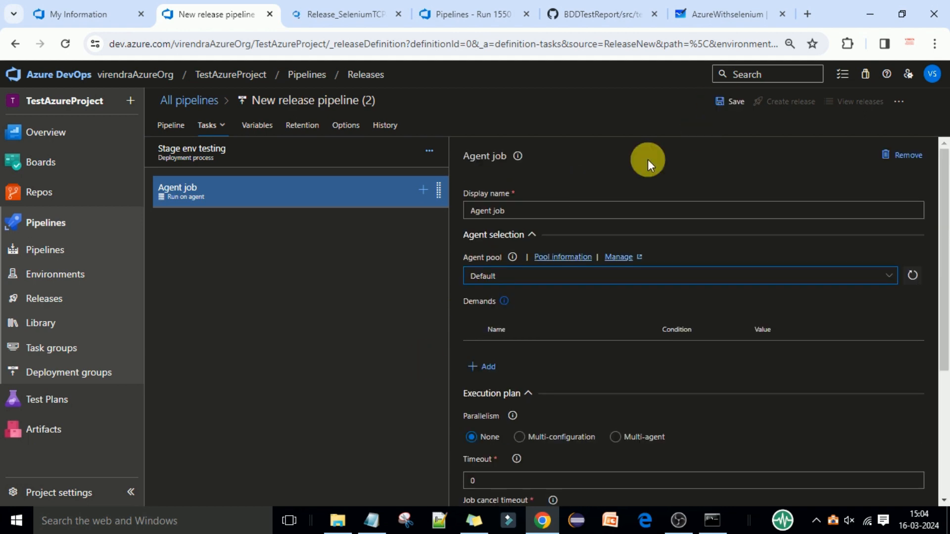
- Save the release pipeline in the root folder and add a Download Pipeline Artifacts task to the agent job
left_click(727, 100)
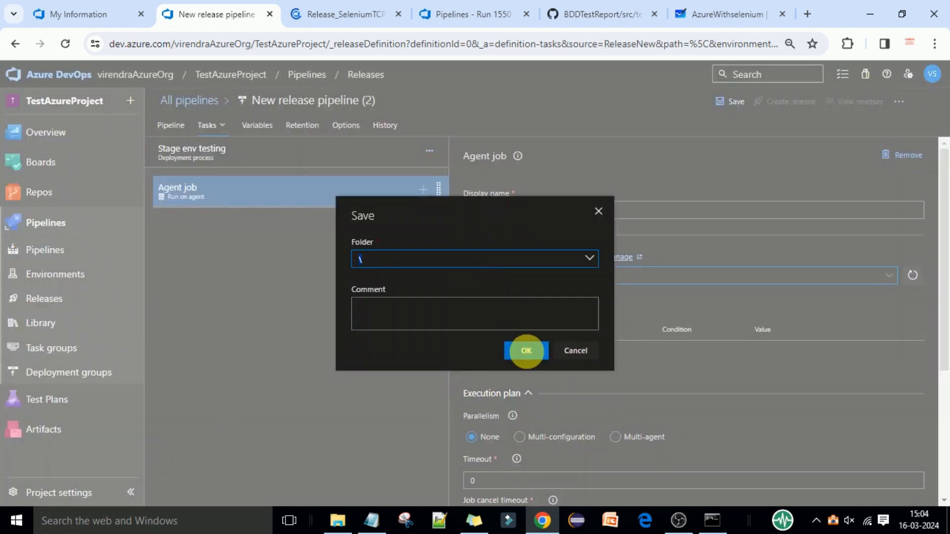
left_click(526, 350)
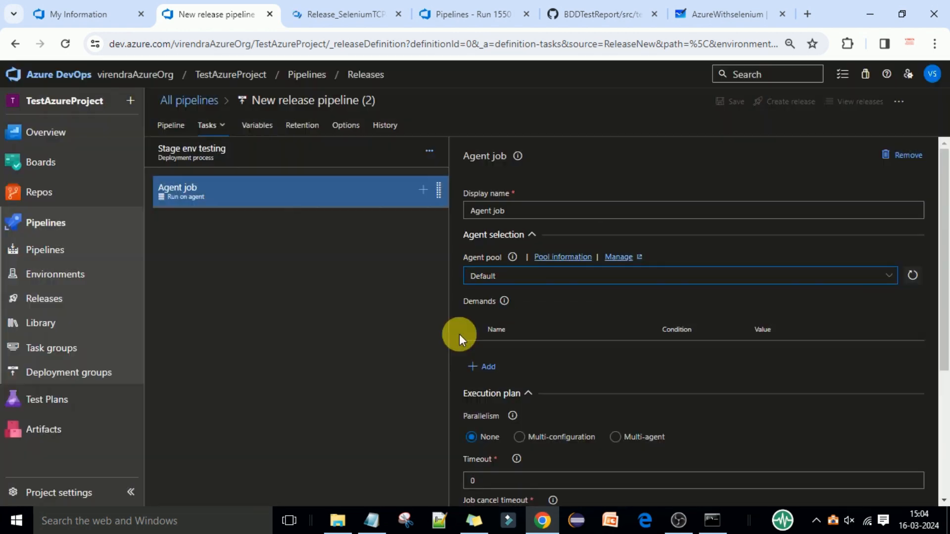
left_click(429, 193)
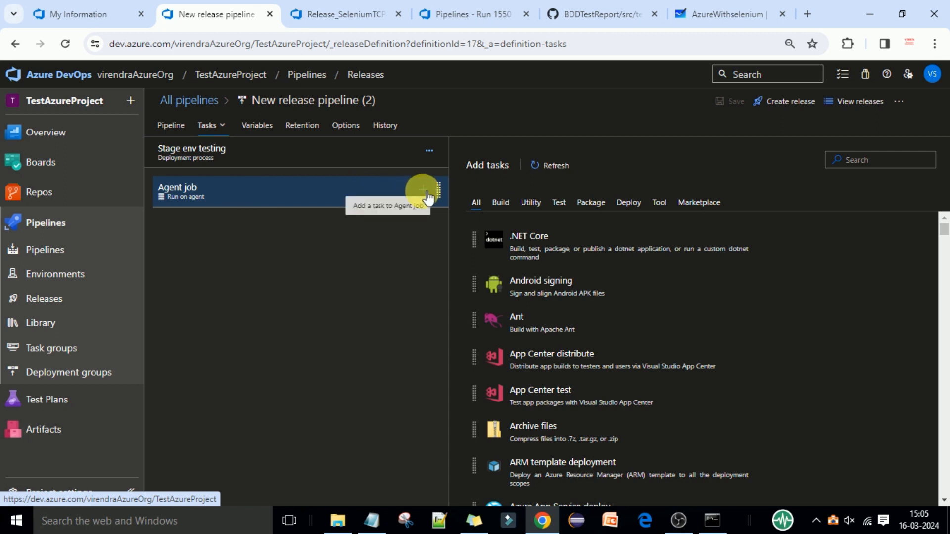
left_click(855, 171)
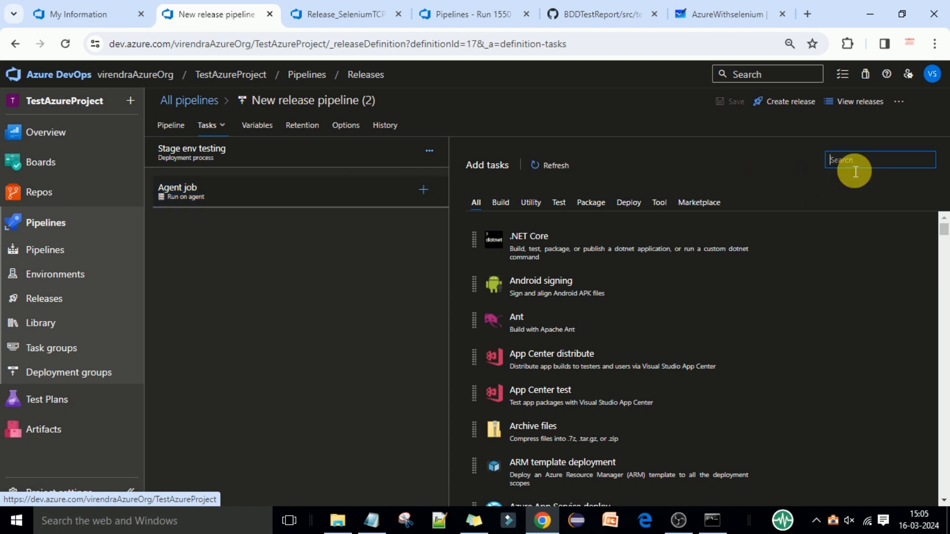
type("download")
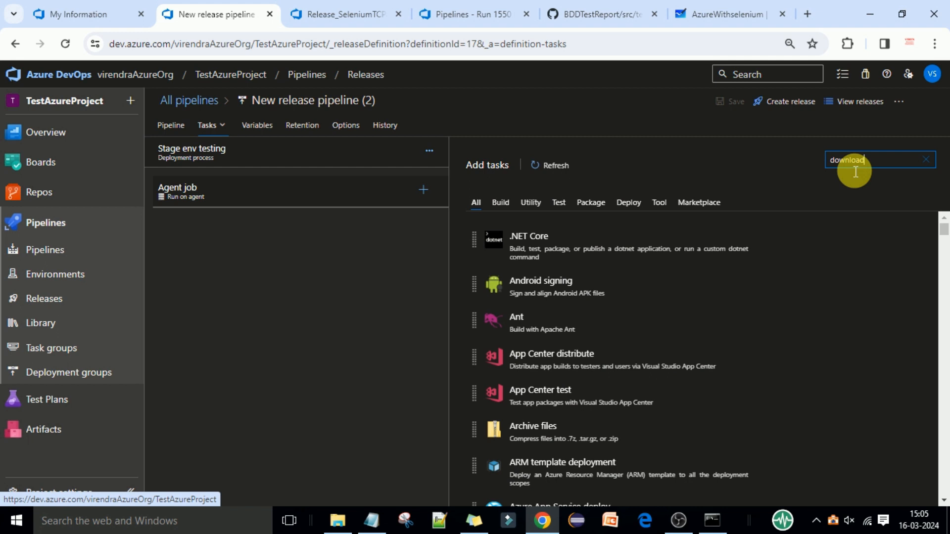
mouse_move(613, 218)
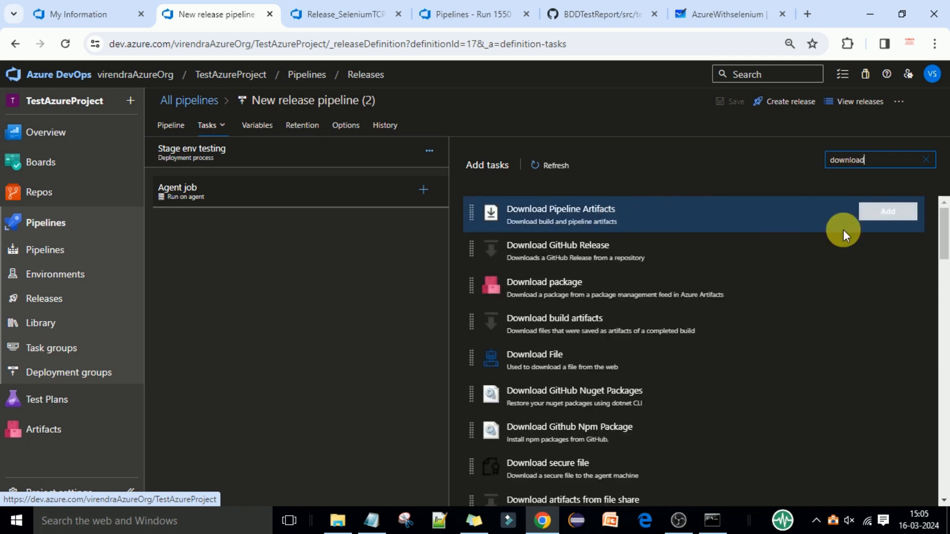
left_click(886, 218)
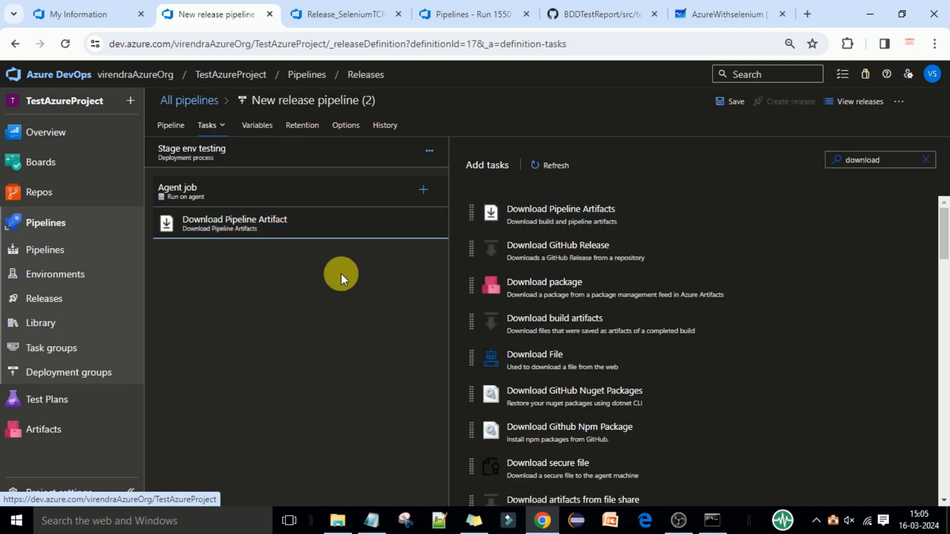
- Review the Download Pipeline Artifact task's artifact name and destination directory, keep its default settings, and save the pipeline
left_click(284, 225)
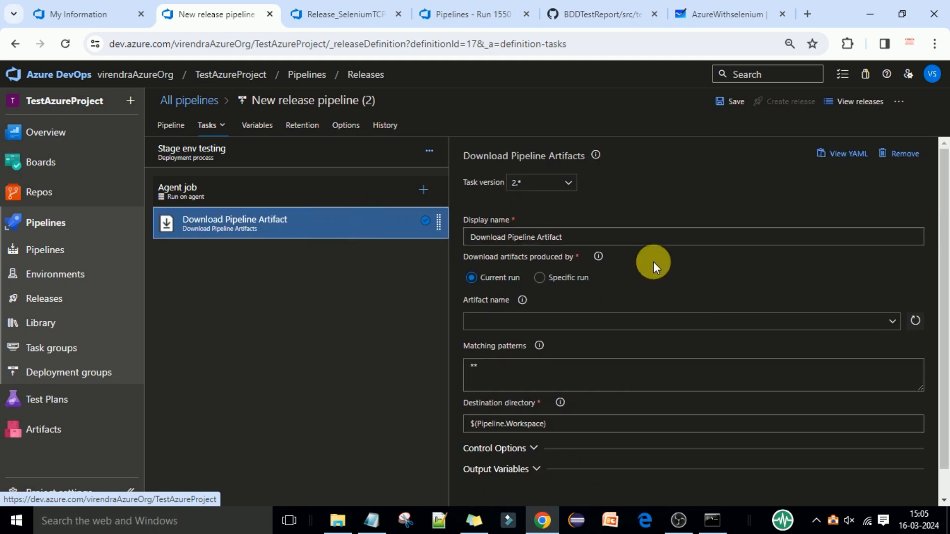
left_click(690, 319)
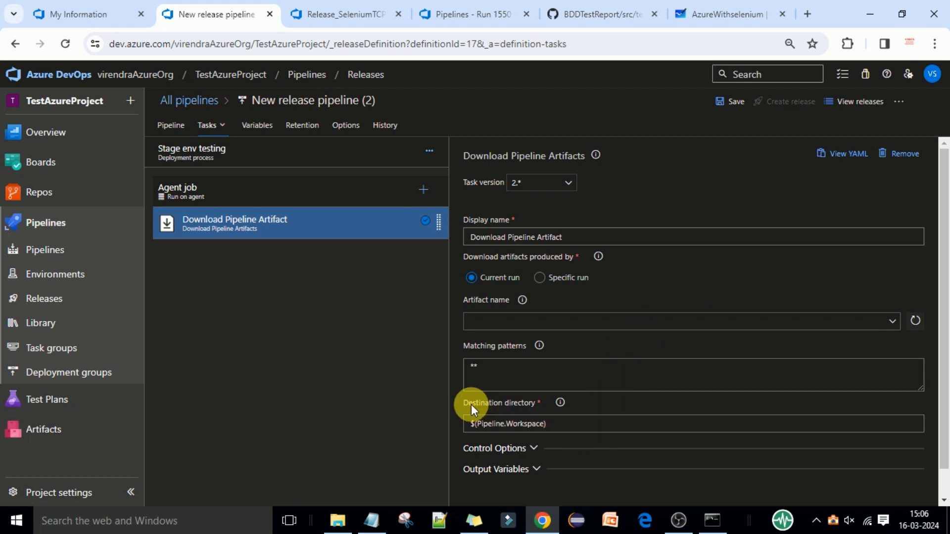
left_click(592, 430)
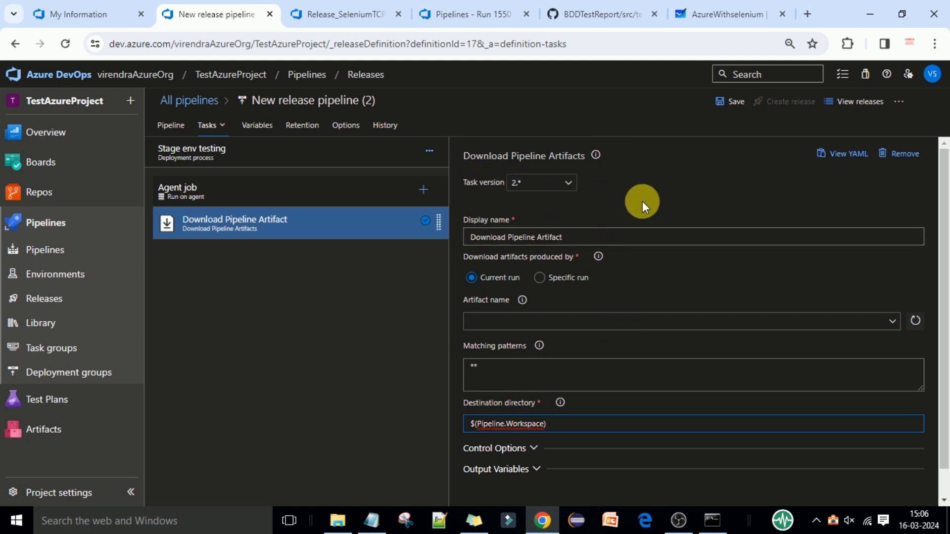
left_click(730, 102)
left_click(533, 329)
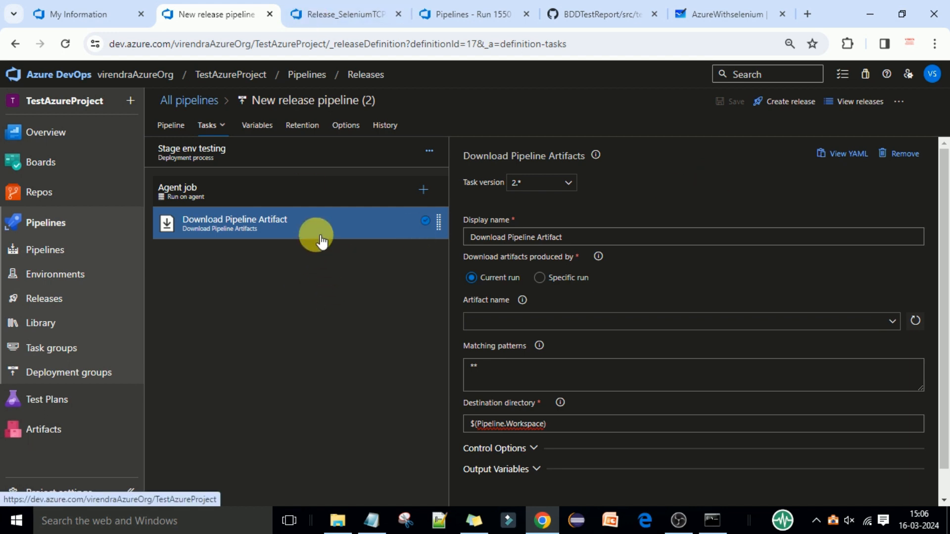
- Find the Maven task in the task catalog and add it to the agent job
left_click(423, 193)
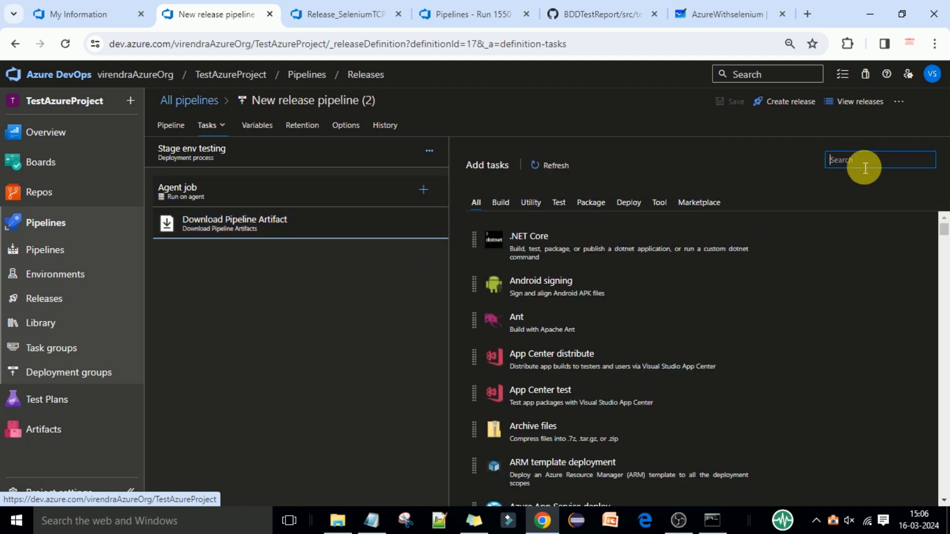
type("maven")
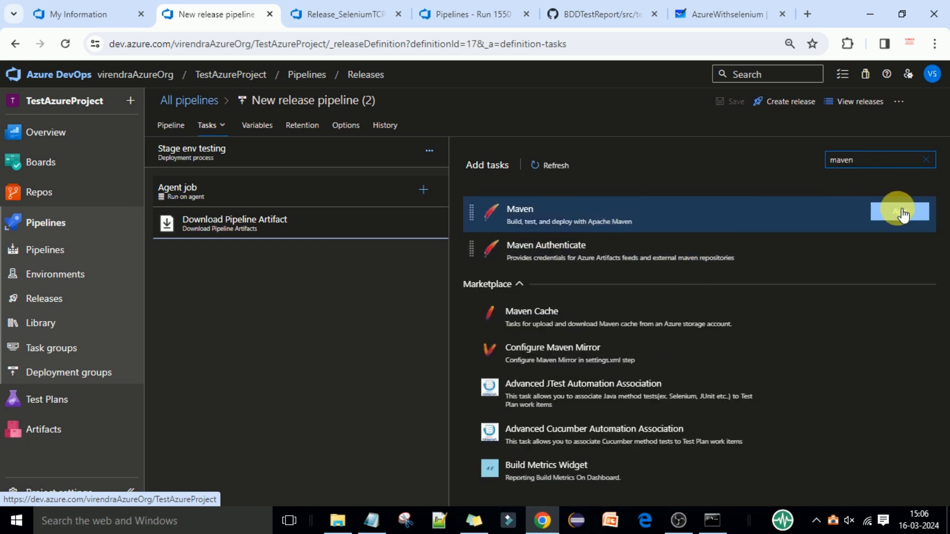
left_click(898, 212)
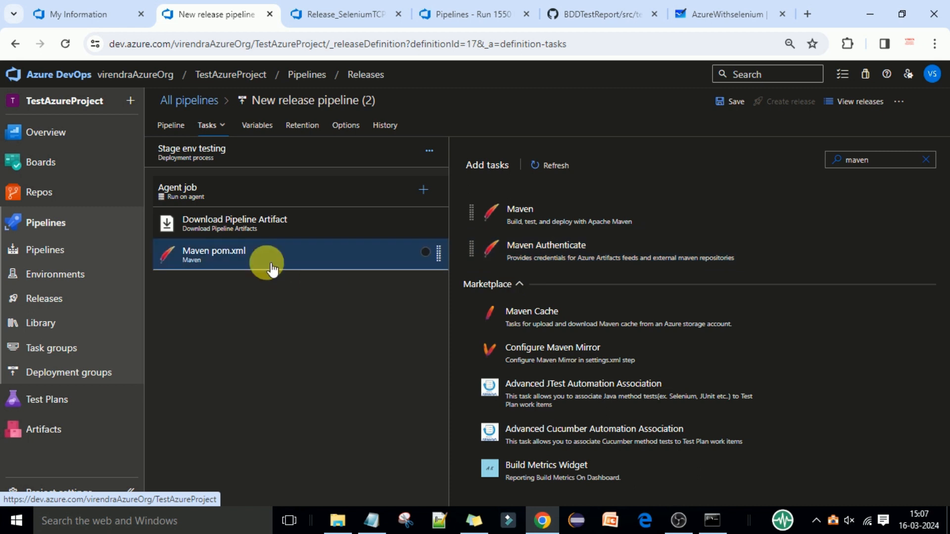
- Set the Maven task's goals to "clean verify" and clear its Maven POM file path
left_click(271, 265)
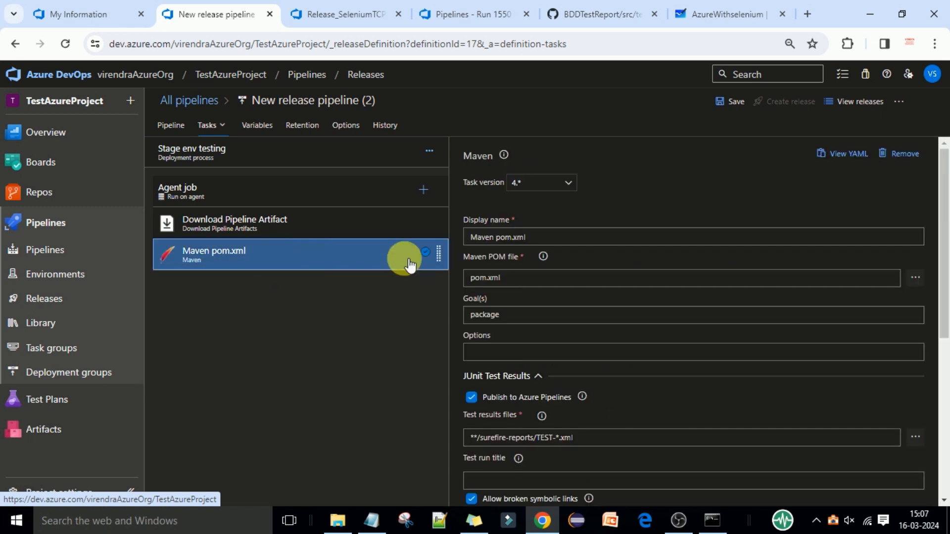
double_click(541, 325)
type("c")
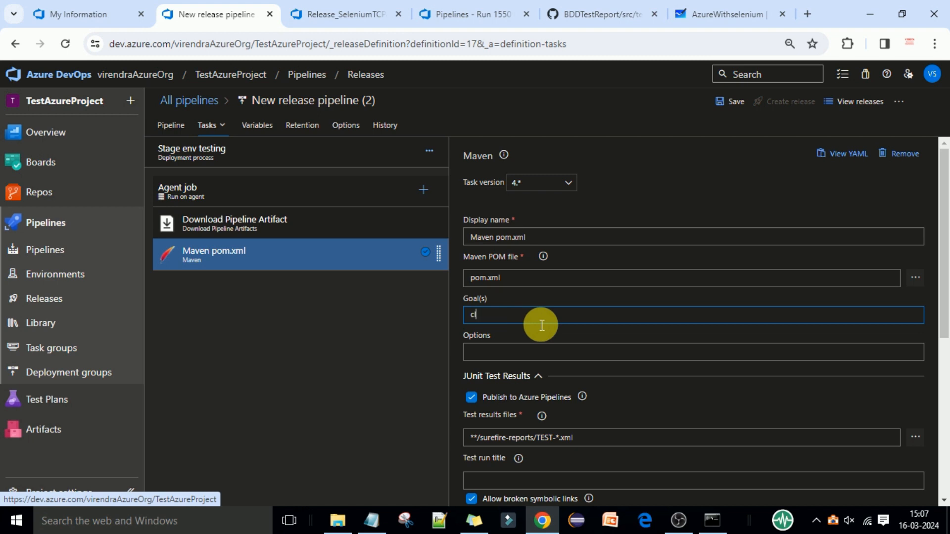
type("lean verify")
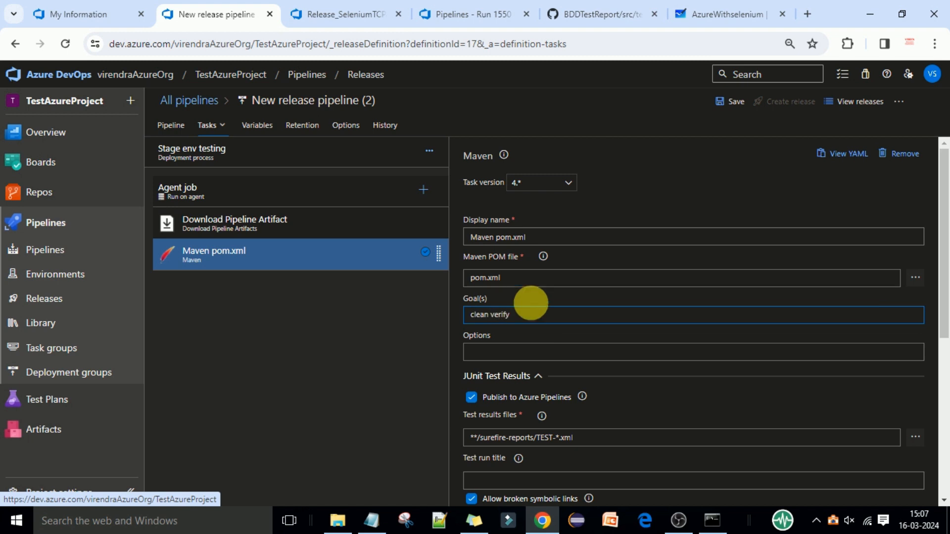
triple_click(533, 287)
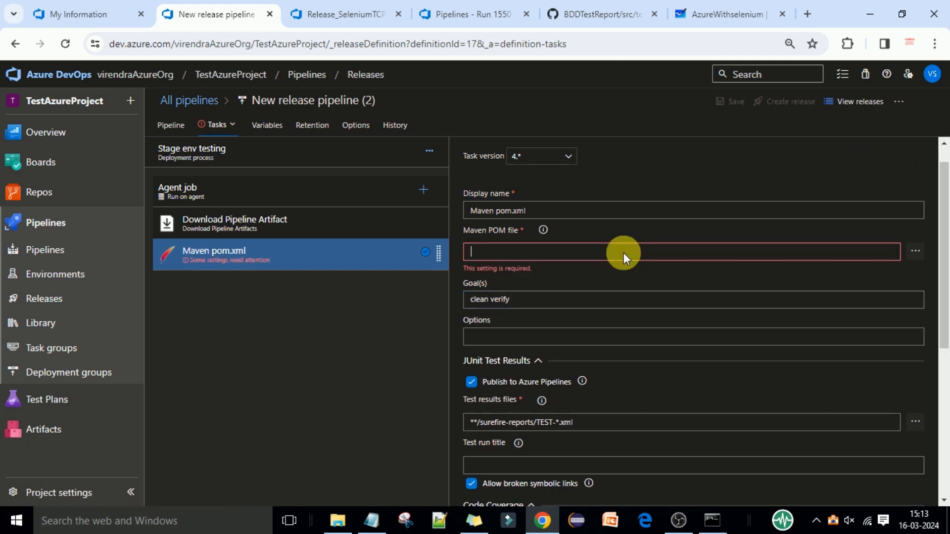
left_click(510, 251)
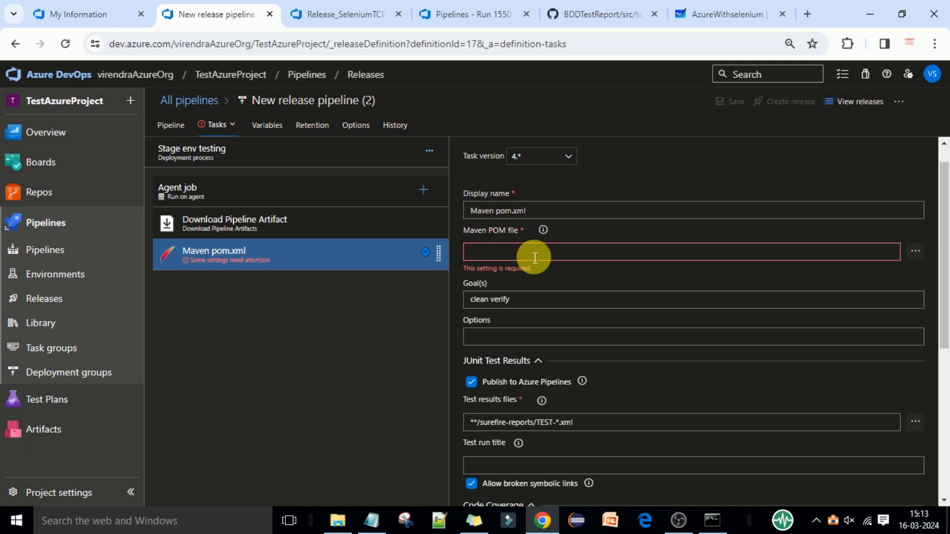
- Open the published artifacts of build run 1550 from its summary to check the artifact's name
left_click(477, 13)
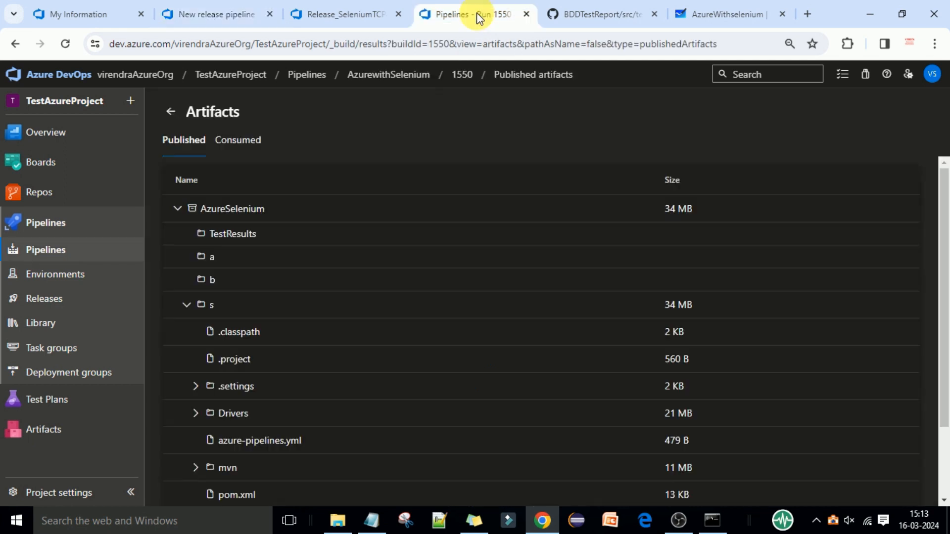
left_click(170, 111)
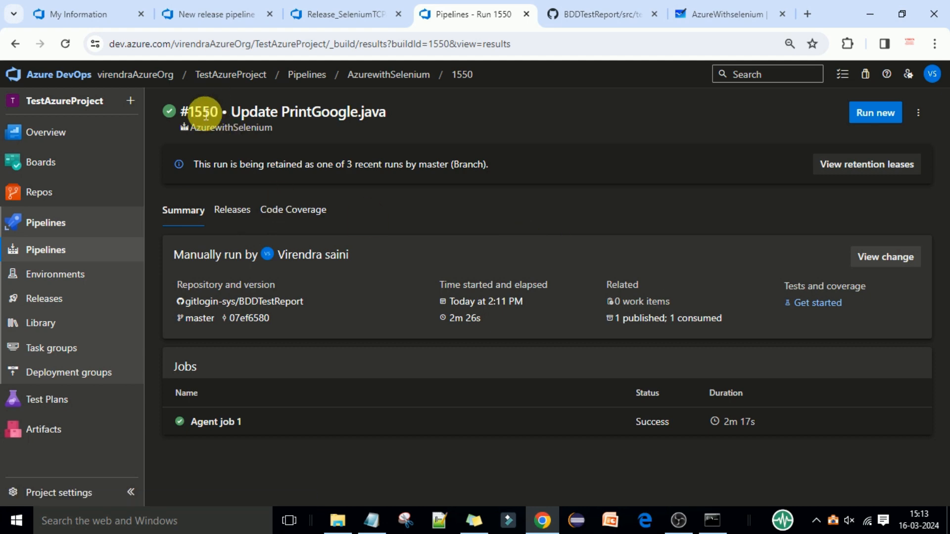
left_click(646, 322)
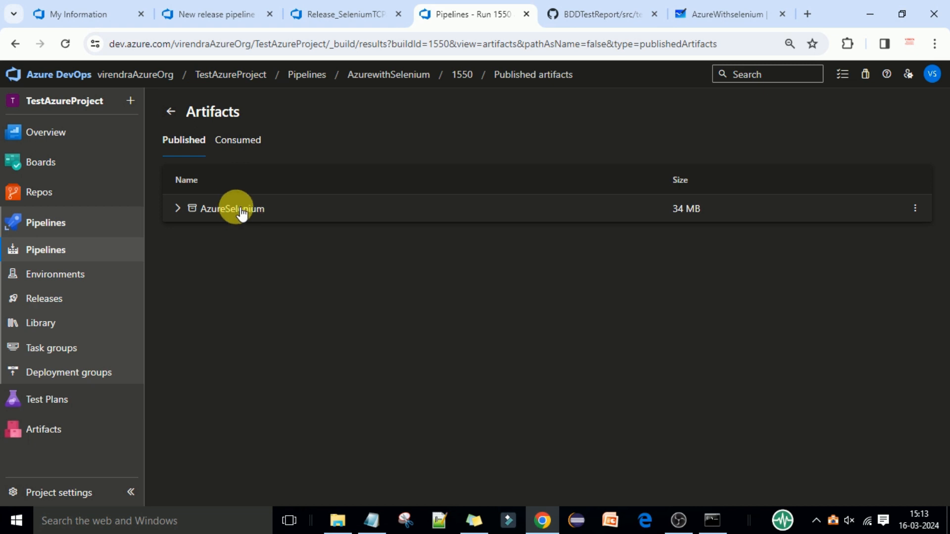
- Copy $(Pipeline.Workspace) from the download task's destination directory into the Maven task's POM file path
left_click(209, 16)
left_click(525, 262)
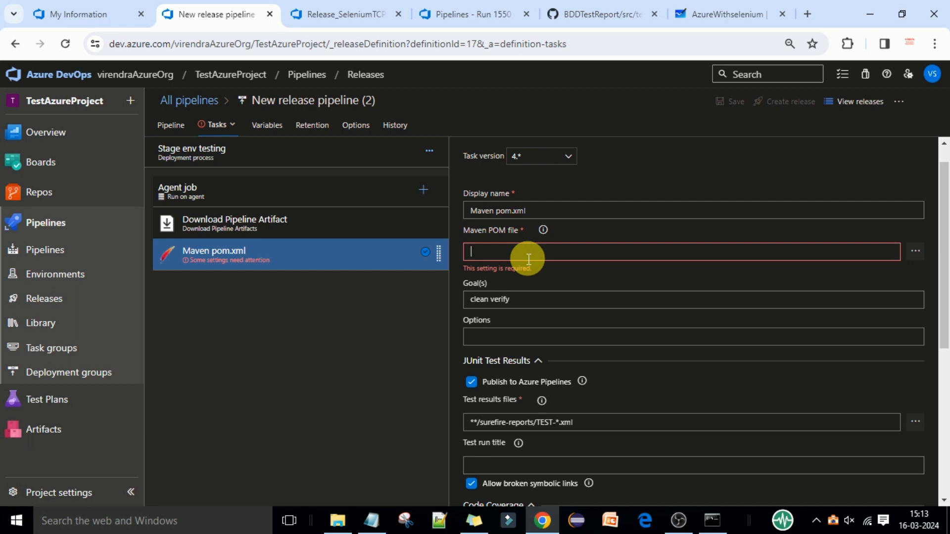
left_click(278, 223)
left_click_drag(572, 425, 478, 423)
key("ctrl+c")
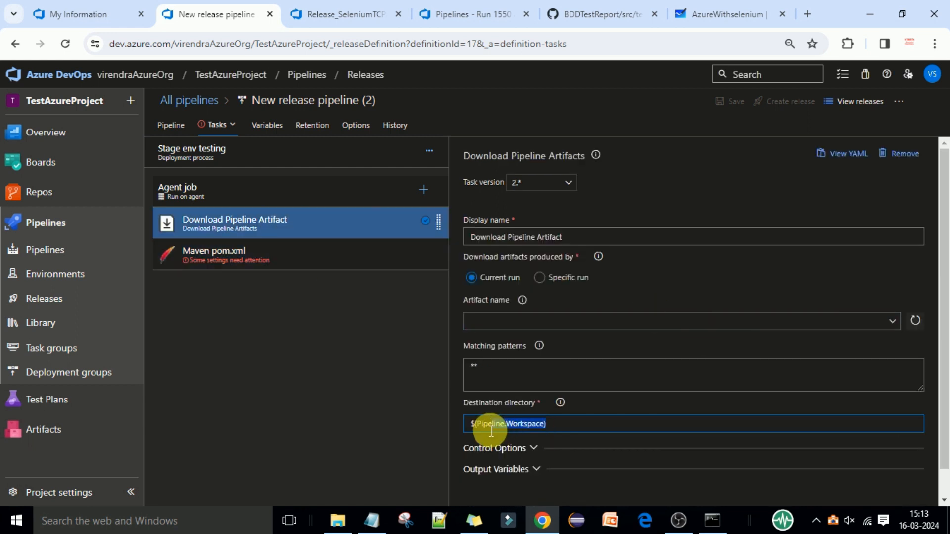
left_click(271, 263)
left_click(526, 280)
key("ctrl+v")
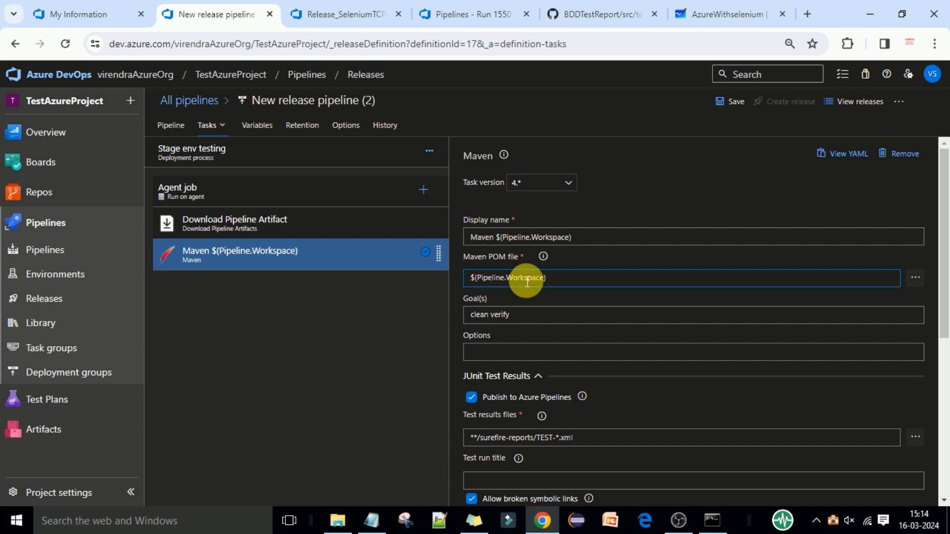
- Look up the published artifact in run 1550 and append \AzureSelenium to the Maven POM file path
left_click(473, 14)
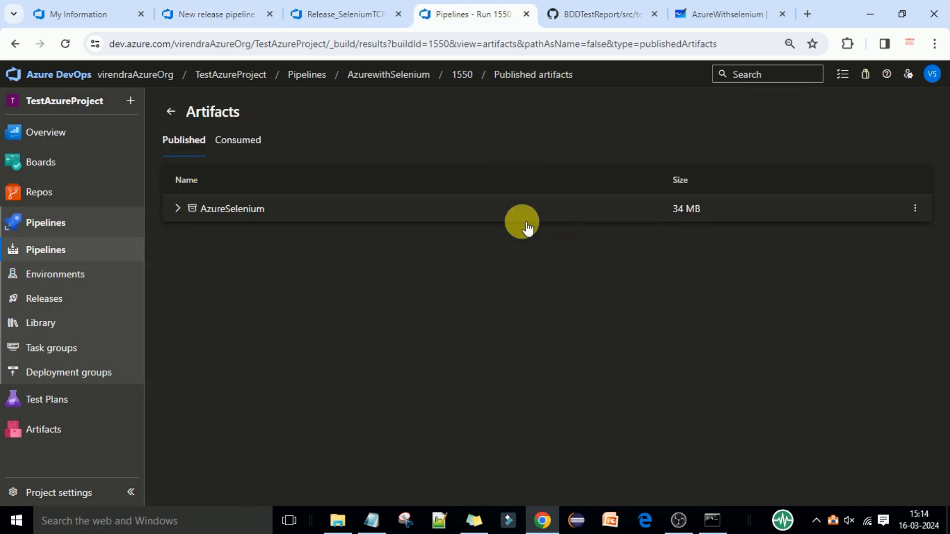
left_click(182, 209)
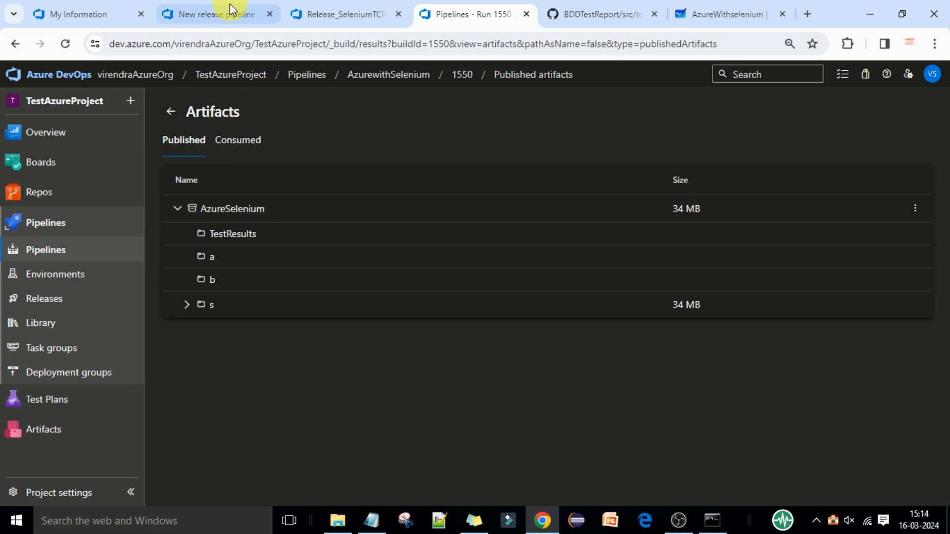
left_click(207, 14)
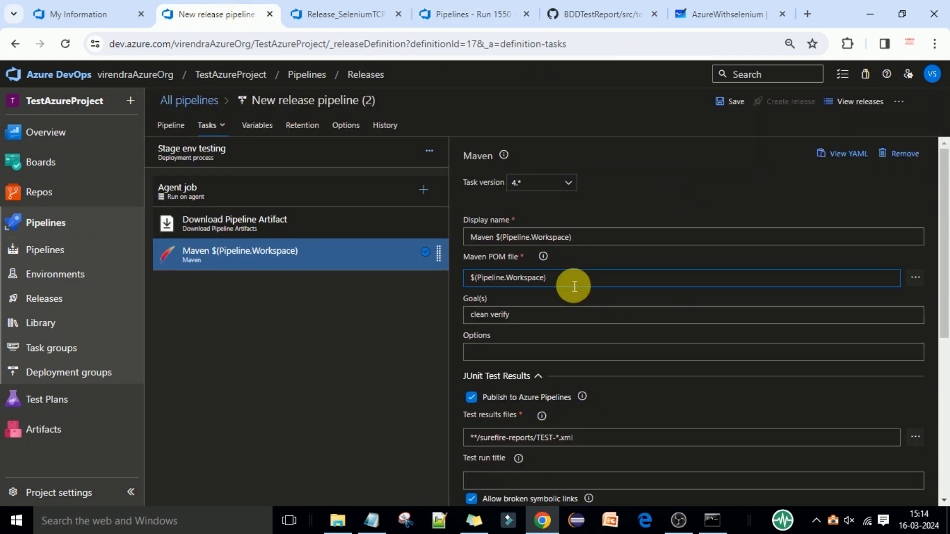
type("\\AzureSelenium")
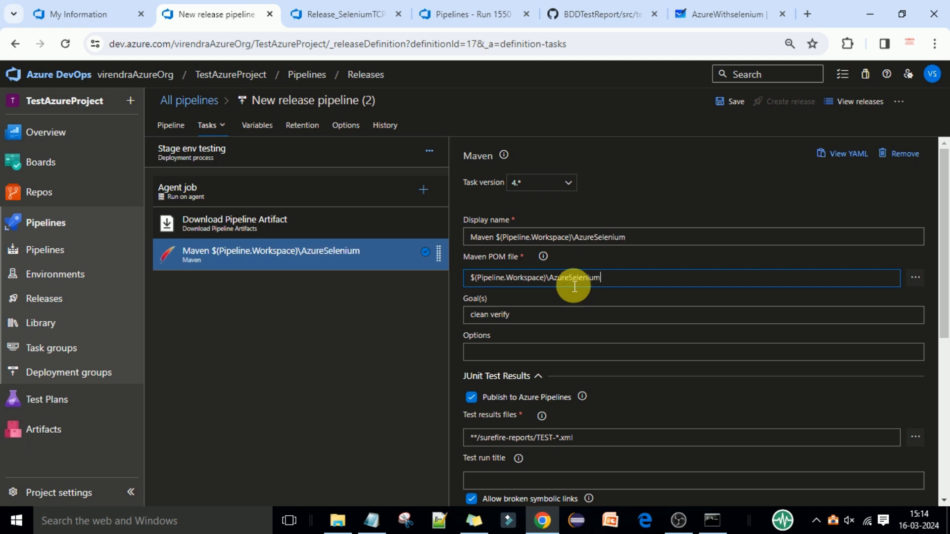
- Locate pom.xml inside the artifact's s folder and append \s\pom.xml to the Maven POM file path
left_click(472, 14)
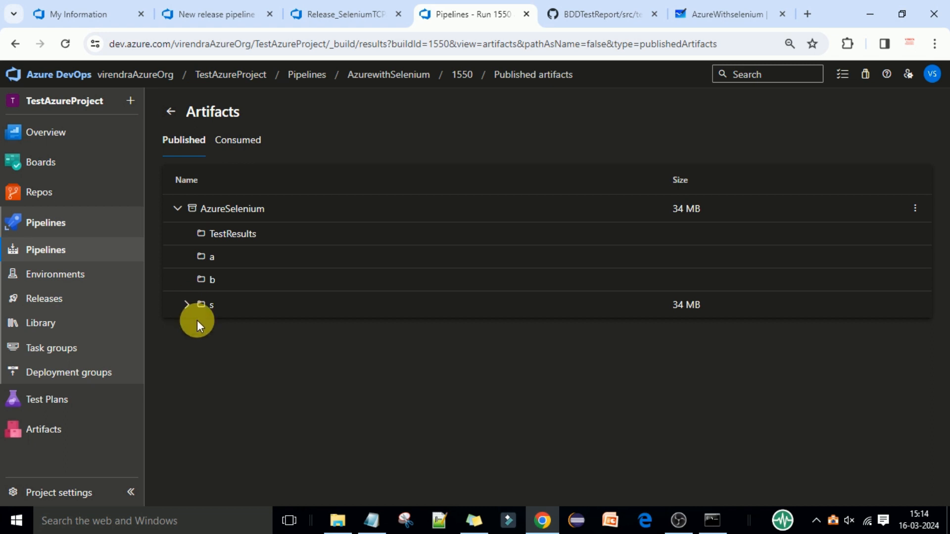
left_click(187, 304)
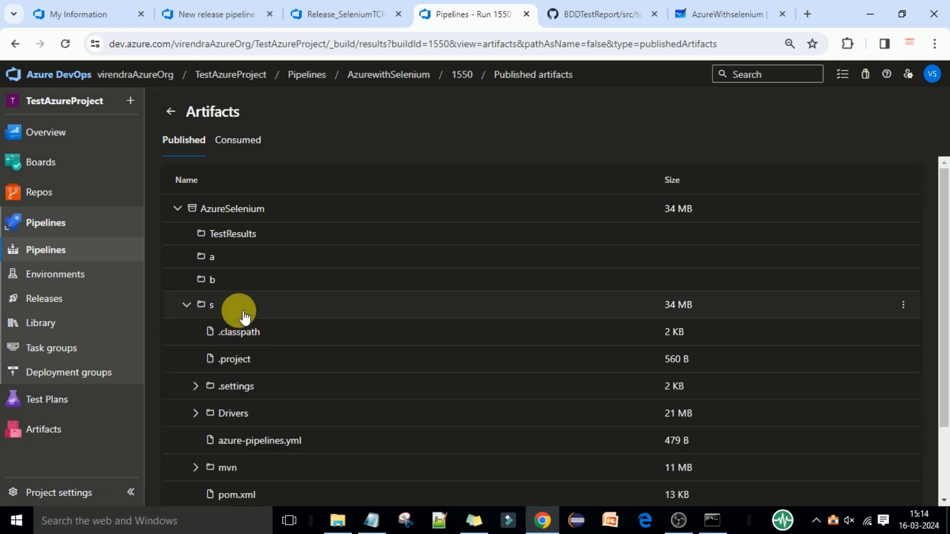
scroll(312, 363, "down", 2)
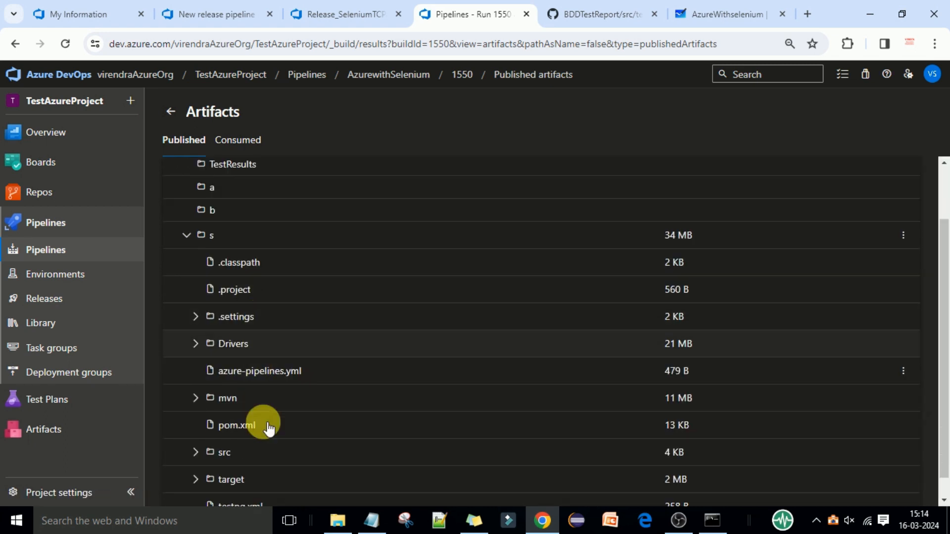
scroll(312, 437, "down", 1)
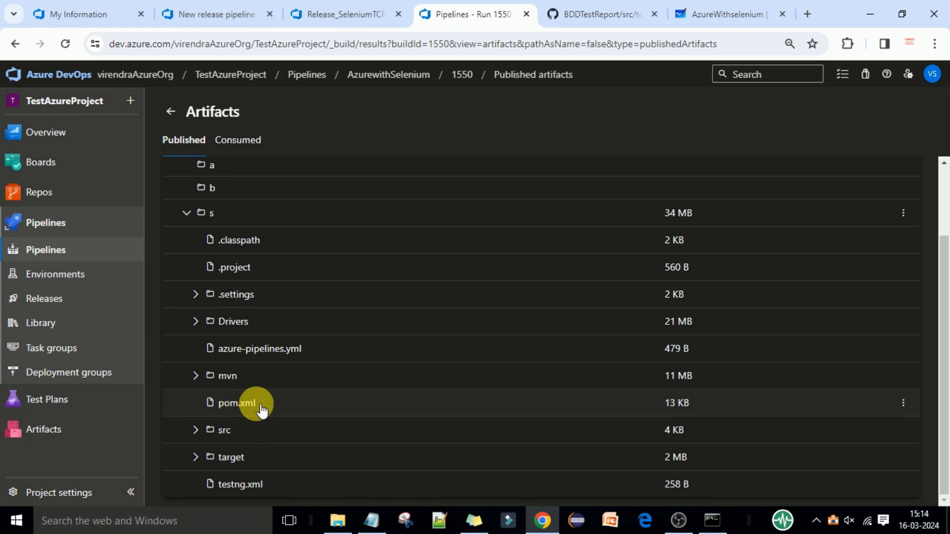
left_click(196, 12)
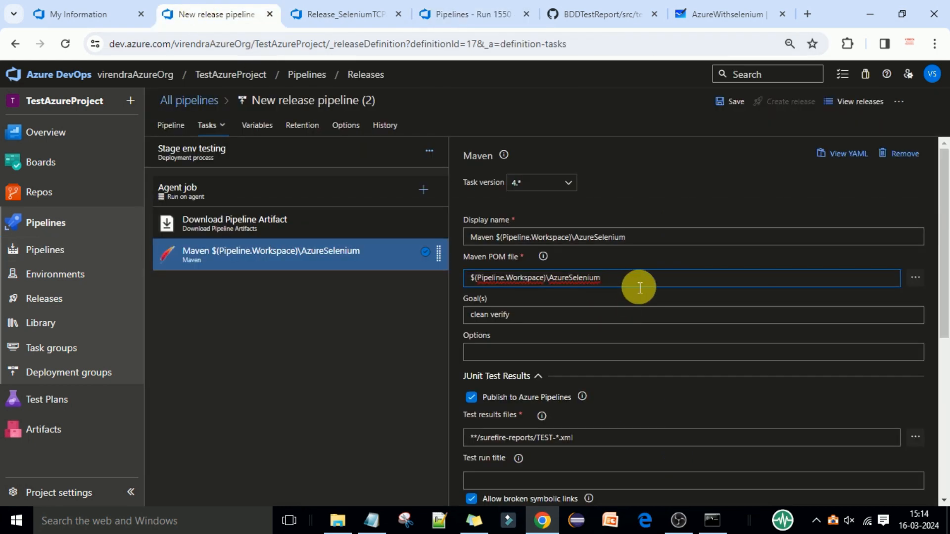
type("\\s\\pom.xml")
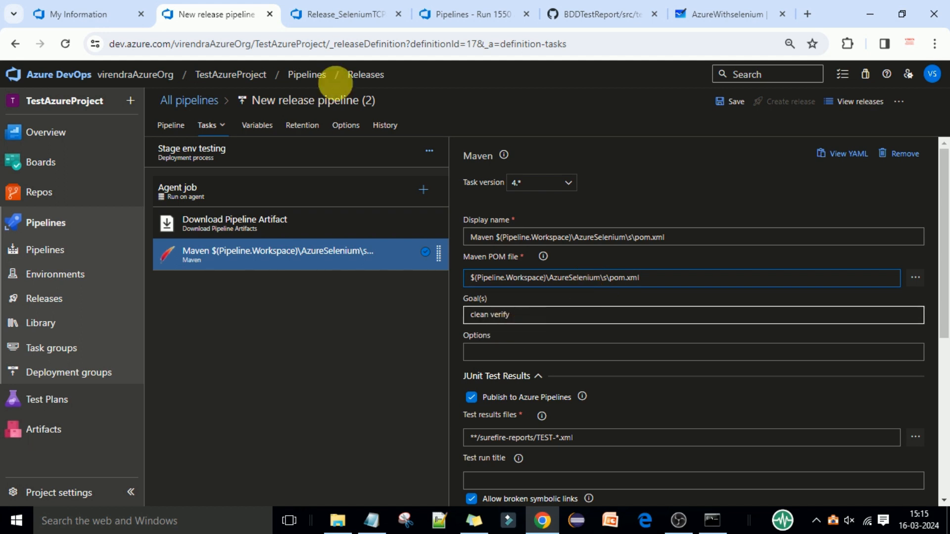
- Compare the remaining Maven task settings with those in Release_SeleniumTCParallel and save the new release pipeline
left_click(354, 18)
scroll(568, 324, "down", 4)
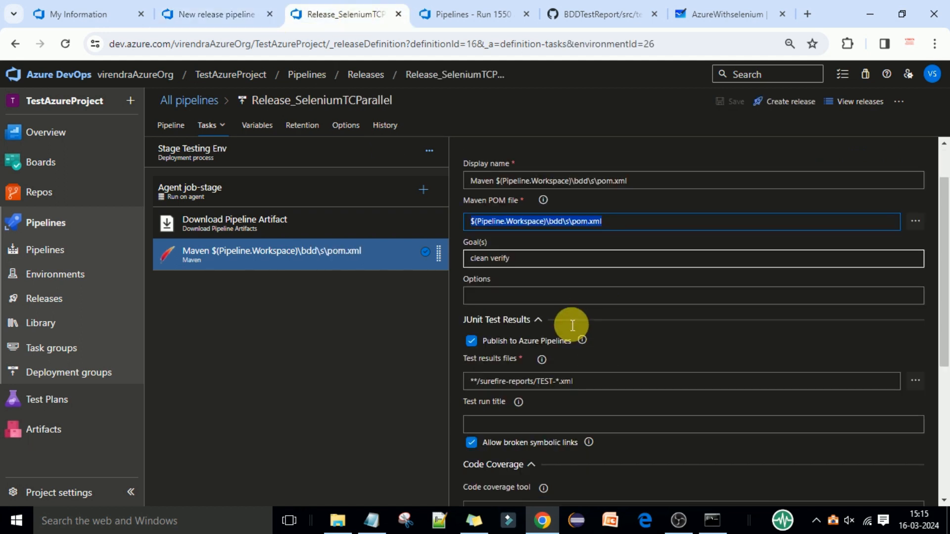
scroll(566, 319, "down", 2)
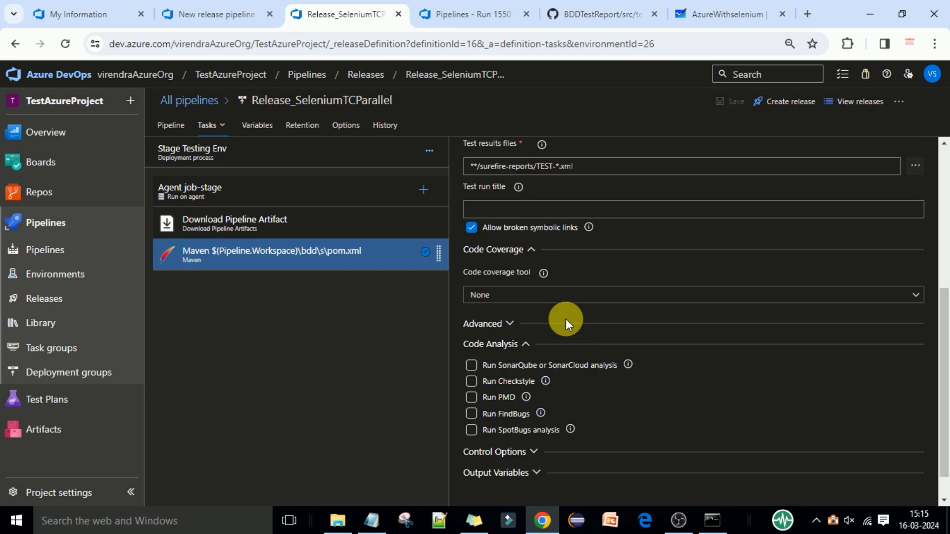
left_click(198, 15)
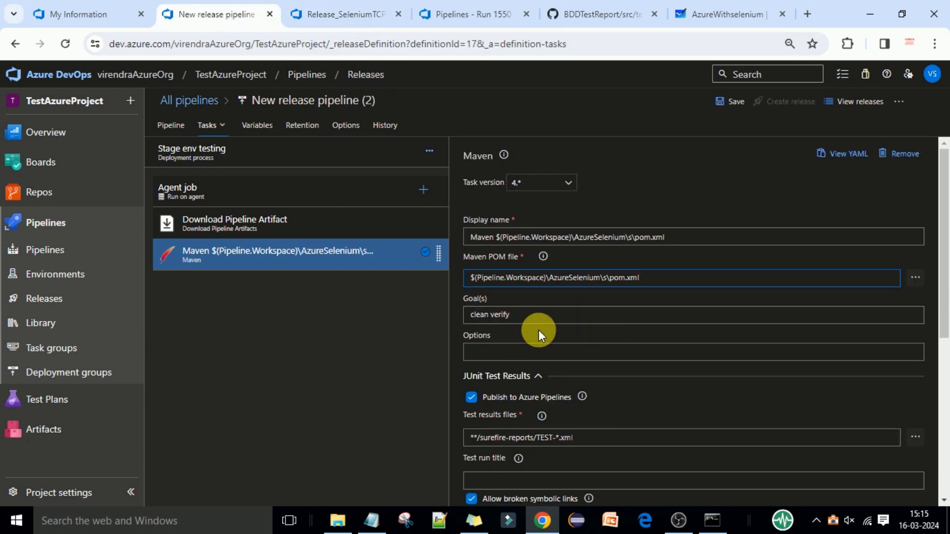
left_click(729, 101)
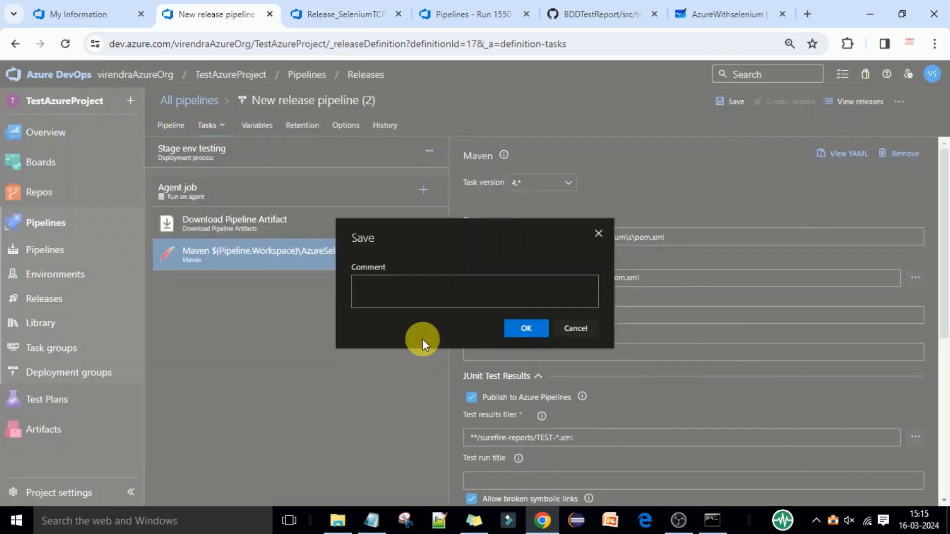
left_click(515, 328)
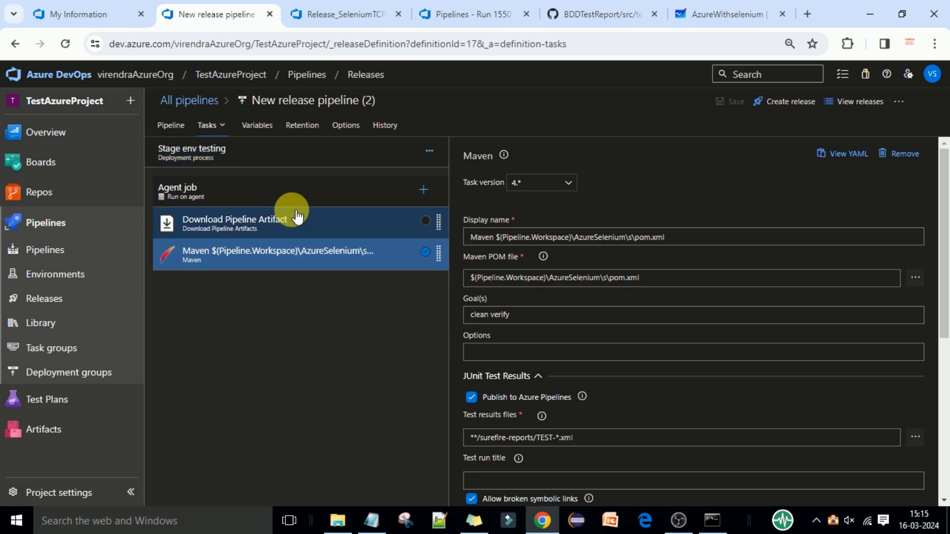
- Add a second stage to the release pipeline, starting from an empty job
left_click(242, 100)
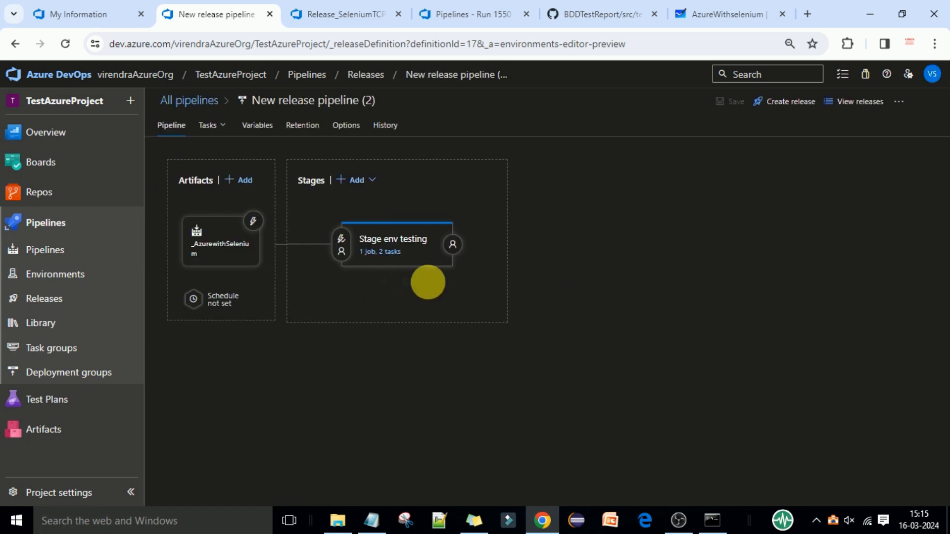
mouse_move(434, 287)
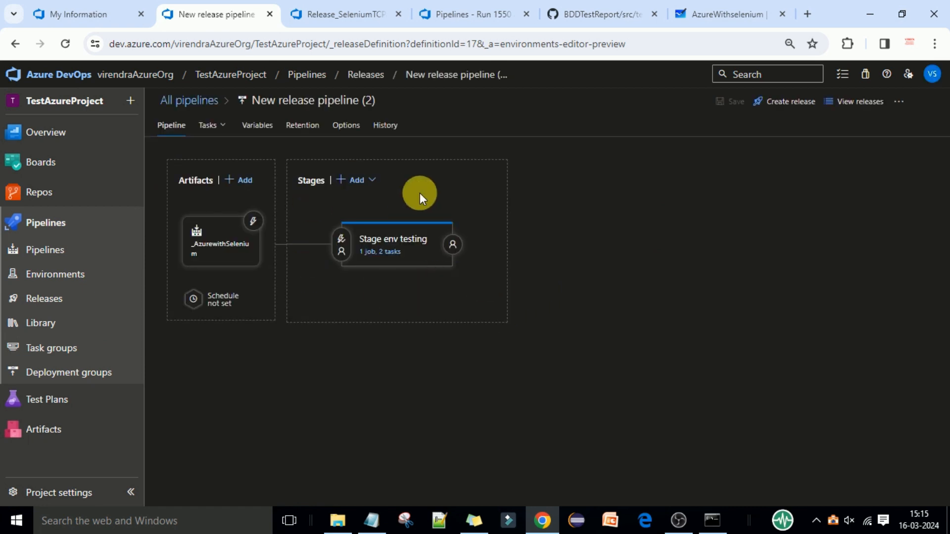
left_click(363, 187)
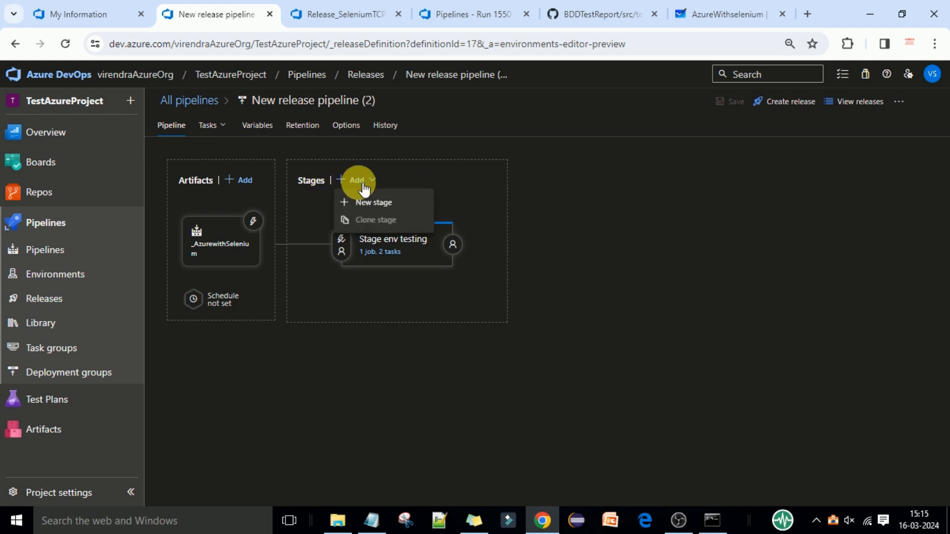
left_click(369, 201)
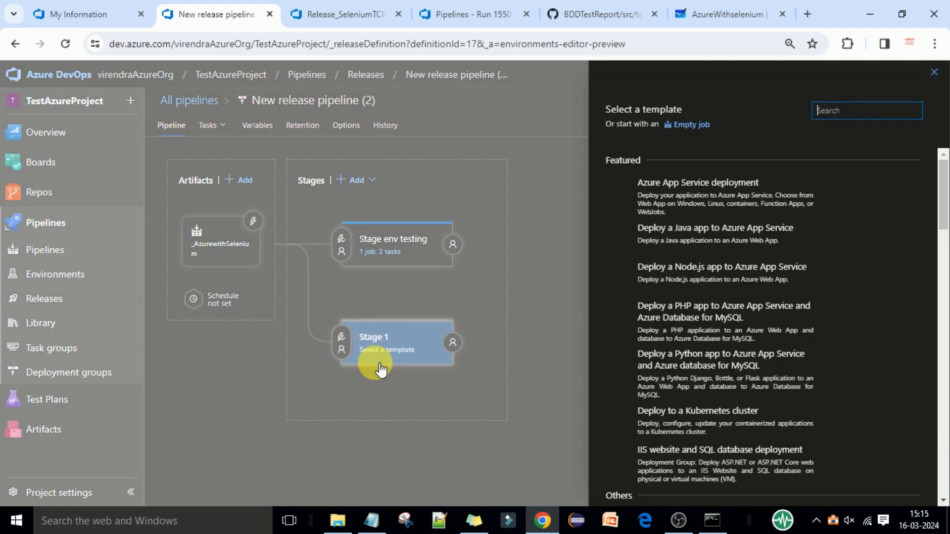
left_click(703, 125)
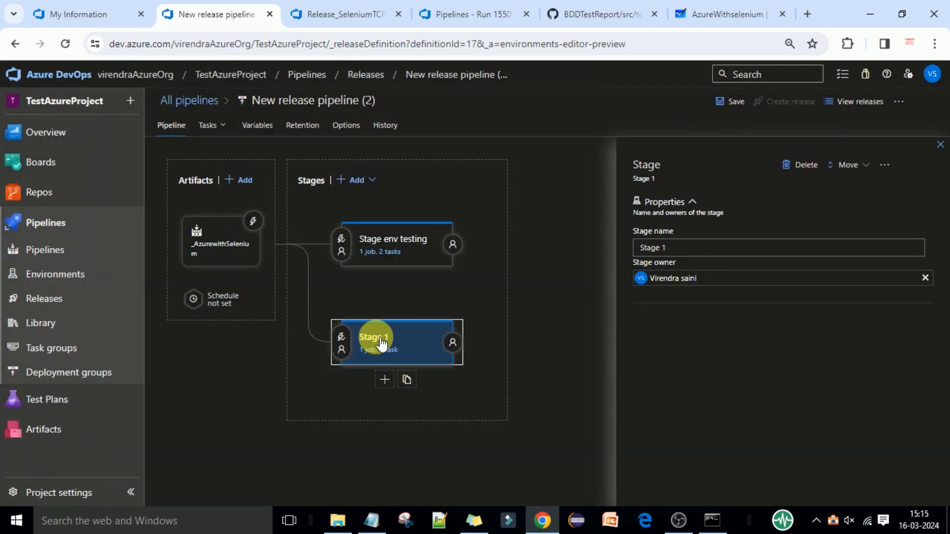
- Open the new stage's tasks and rename the stage as UAT /Test/INT
left_click(380, 347)
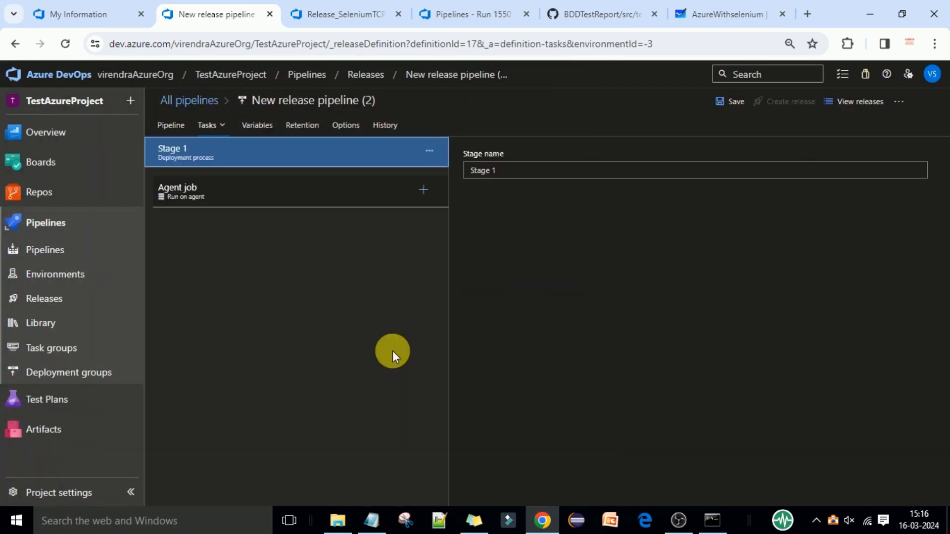
left_click(475, 171)
triple_click(475, 170)
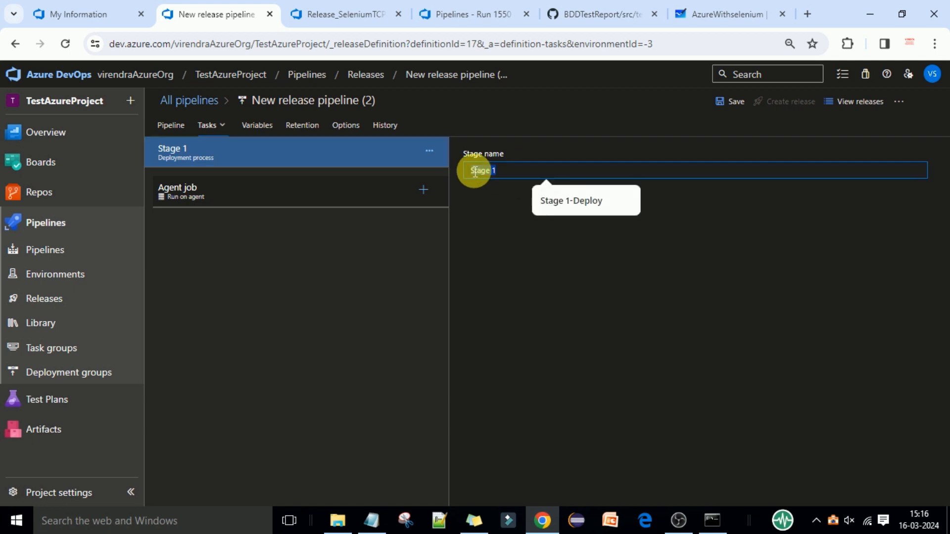
type("UAT /Test/INT")
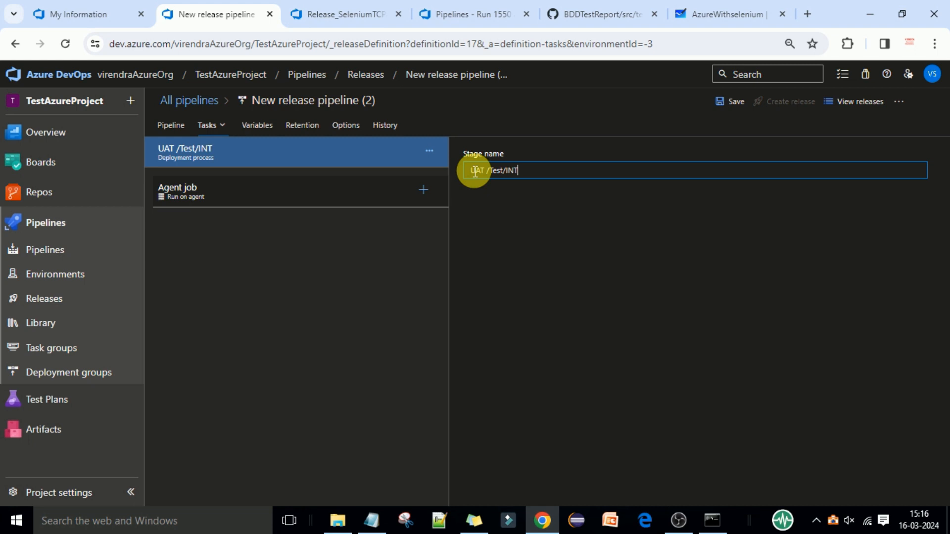
- Set the agent pool of the UAT /Test/INT stage's agent job to Default and review its remaining job settings
left_click(341, 204)
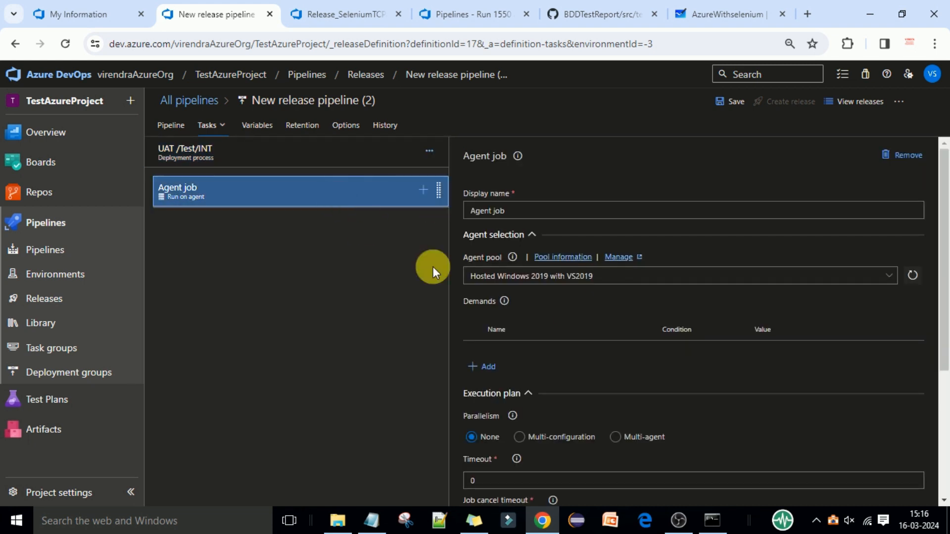
left_click(884, 277)
left_click(526, 366)
scroll(600, 310, "down", 4)
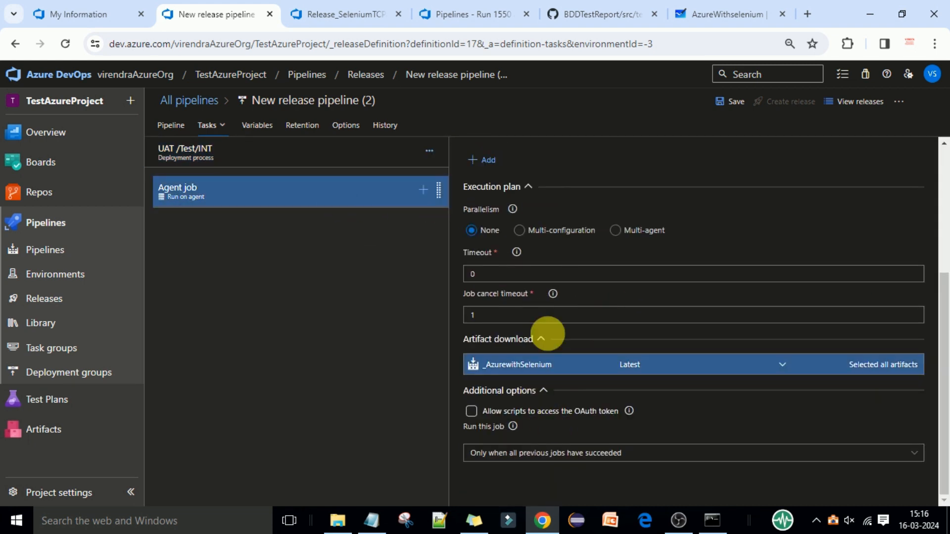
- Add a Download Pipeline Artifacts task to the agent job of the UAT /Test/INT stage
left_click(430, 188)
type("download")
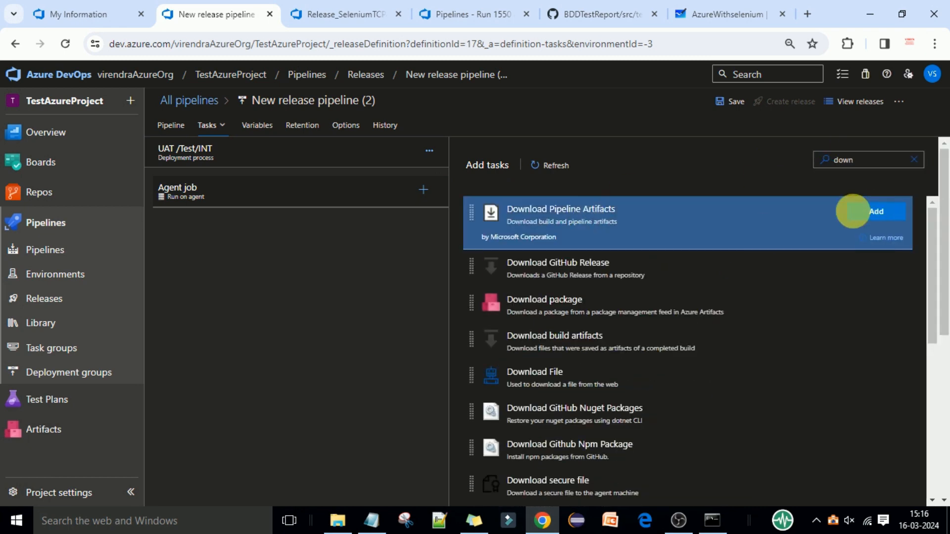
left_click(859, 208)
scroll(614, 396, "down", 2)
- Add a Maven task after the download task and set its goals to clean verify
left_click(423, 190)
type("maven")
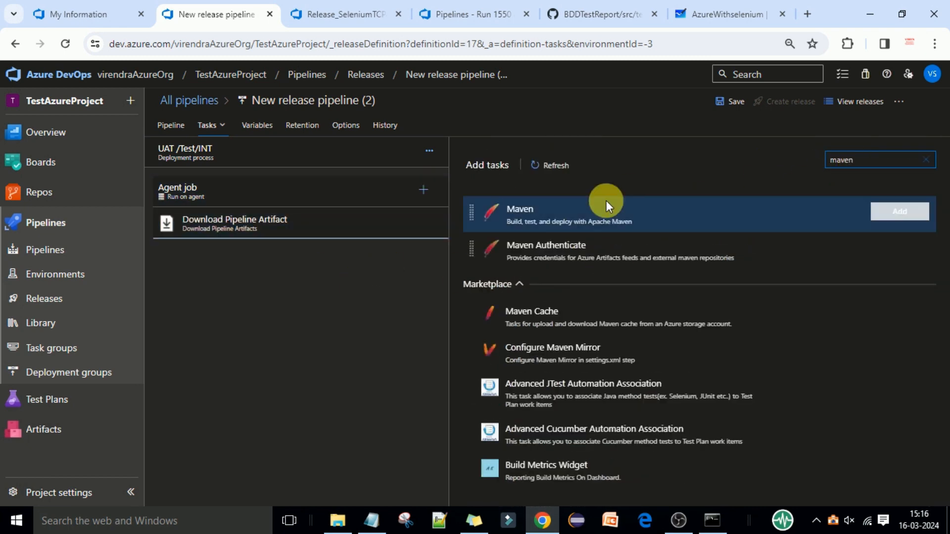
left_click_drag(607, 200, 392, 254)
left_click(393, 254)
double_click(526, 321)
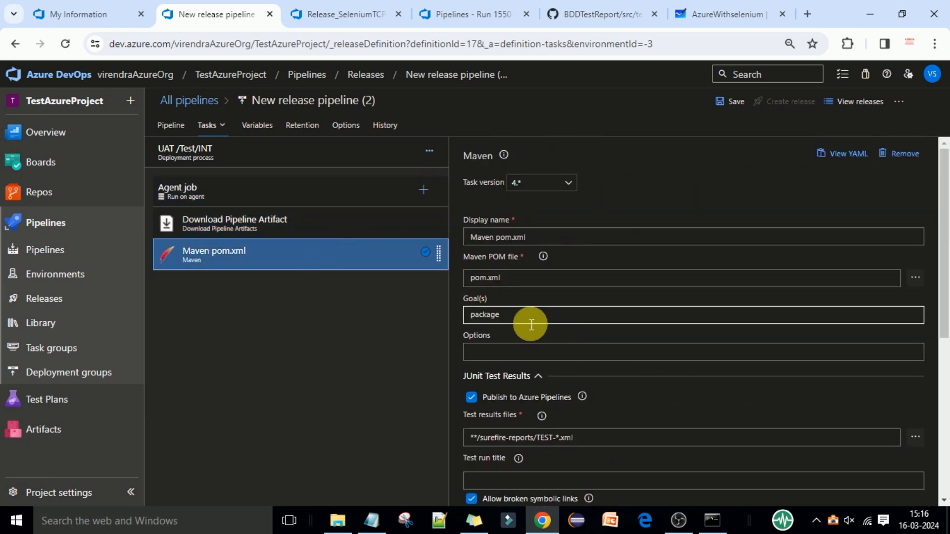
type("clean verify")
- Using the destination directory copied from the download task, set the Maven POM file path to $(Pipeline.Workspace)\AzureSelenium\s\pom.xml
left_click(479, 284)
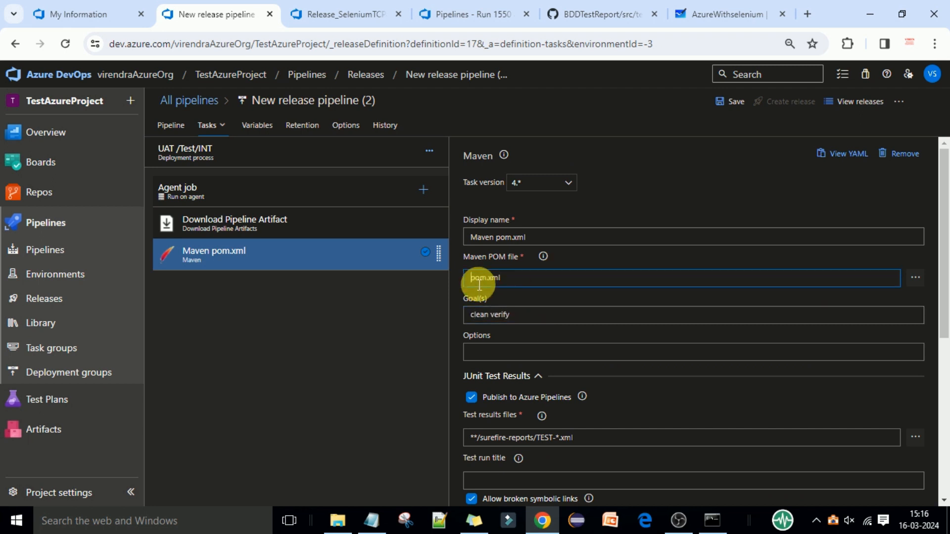
left_click(356, 228)
scroll(576, 401, "down", 2)
left_click_drag(576, 401, 467, 398)
key("ctrl+c")
left_click(319, 261)
left_click(471, 278)
key("ctrl+v")
type("\\AzureSe")
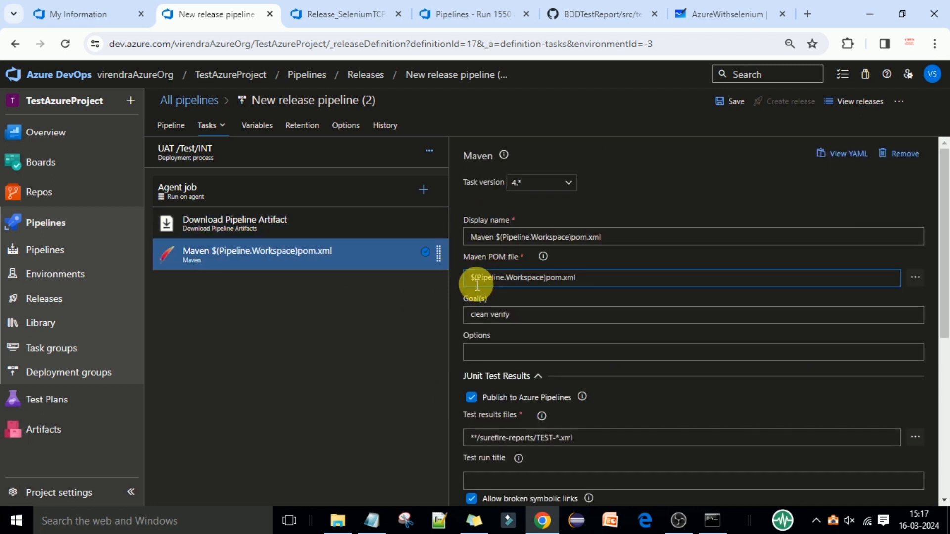
type("lenium\\s\\")
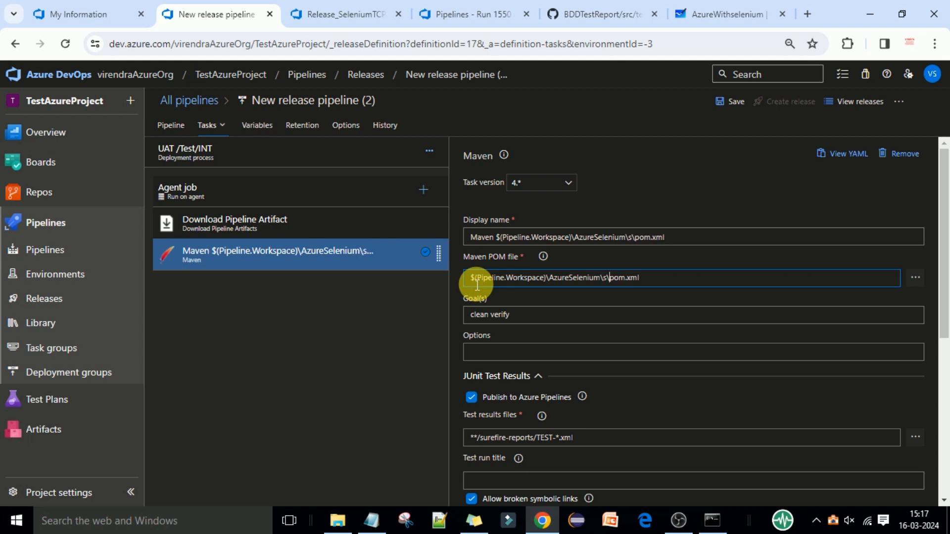
- Save the release pipeline and return to its diagram to review both stages
key("ctrl+s")
left_click(530, 322)
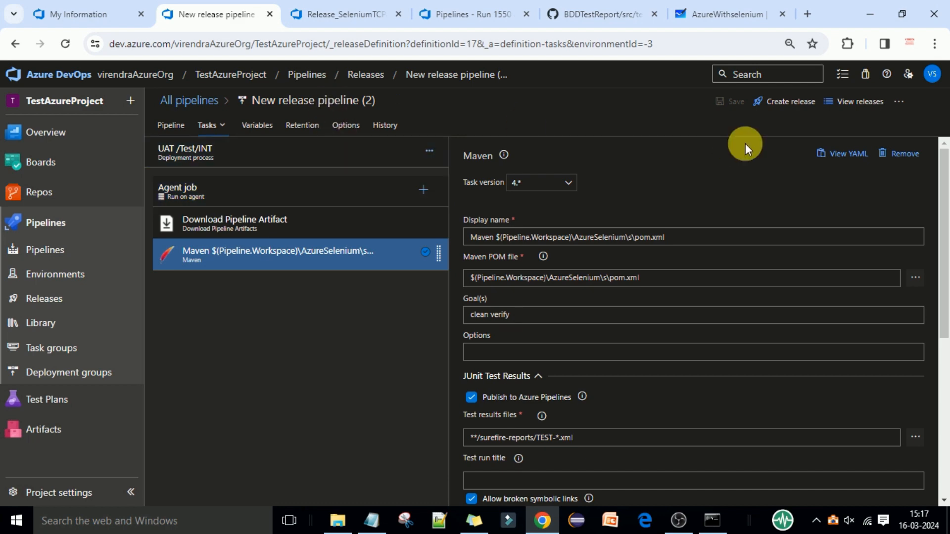
left_click(208, 125)
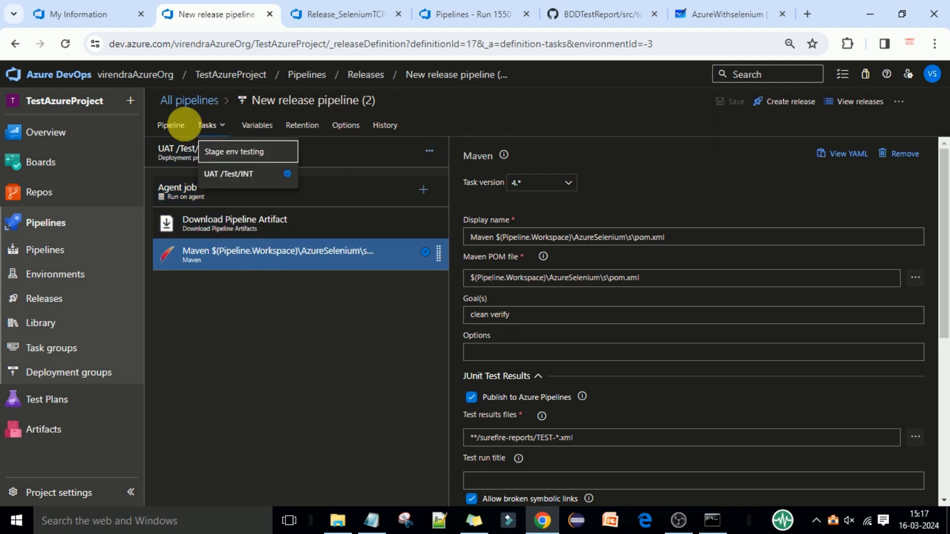
left_click(181, 128)
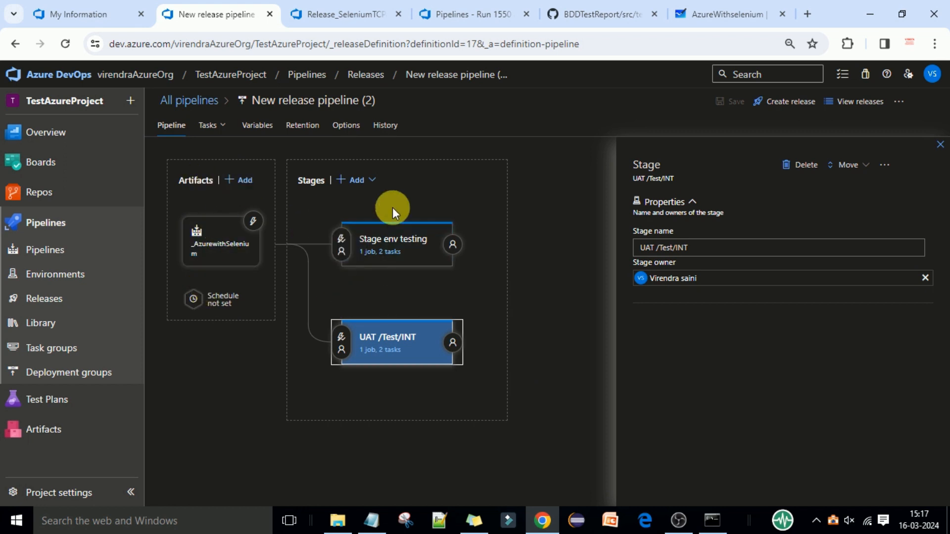
mouse_move(431, 276)
mouse_move(440, 249)
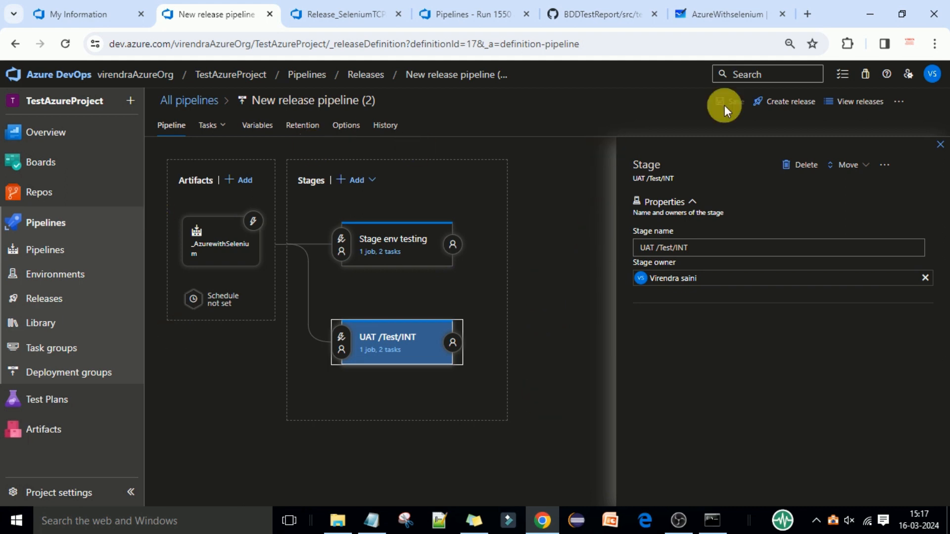
- Create a release from artifact version 1550 with the triggers of both stages changed to manual
left_click(786, 104)
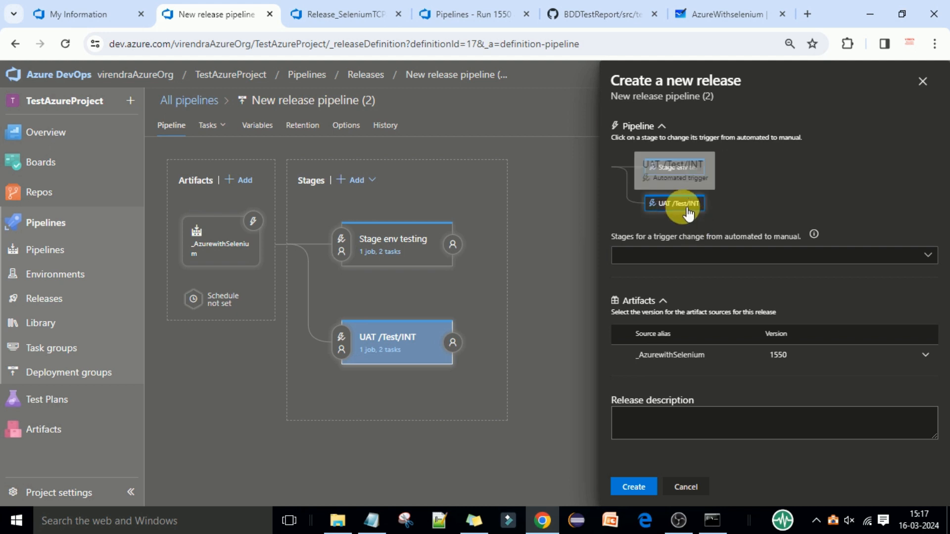
left_click(923, 255)
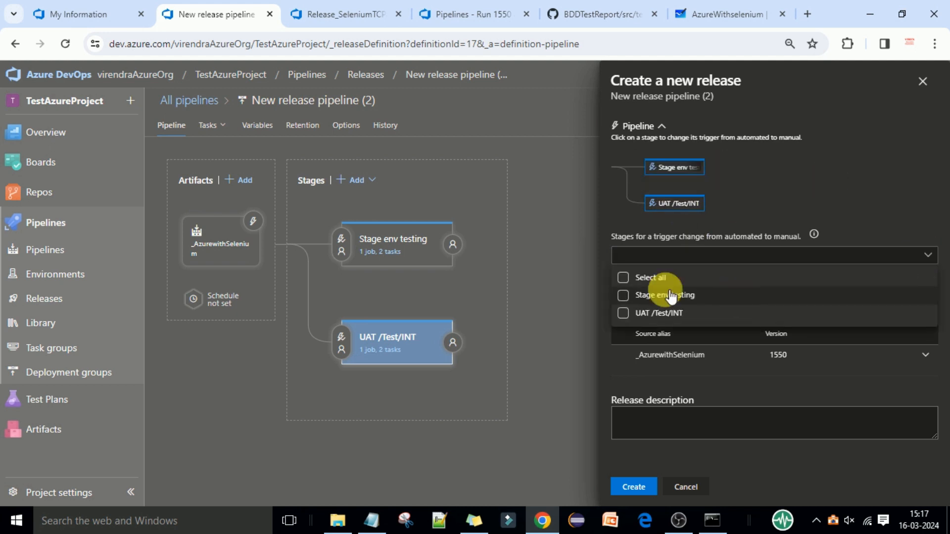
left_click(623, 279)
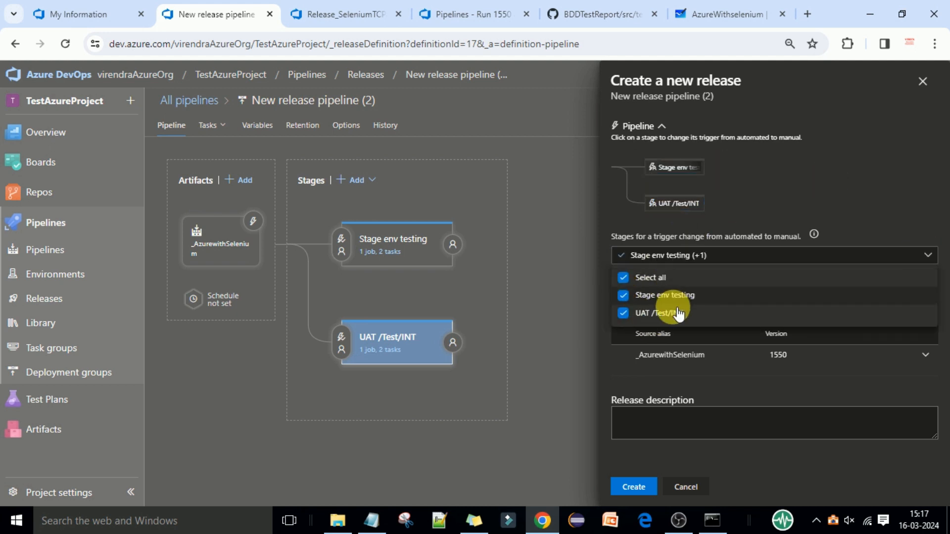
left_click(869, 203)
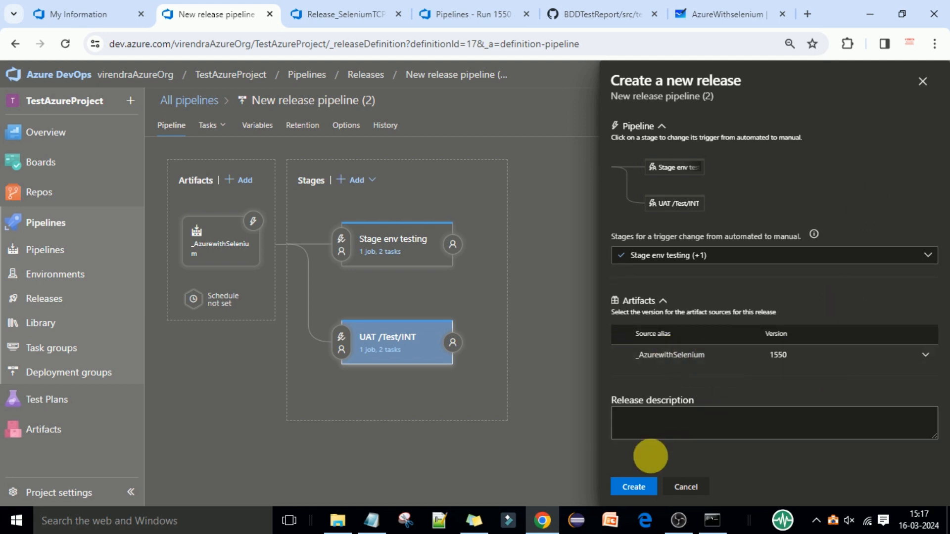
left_click(634, 487)
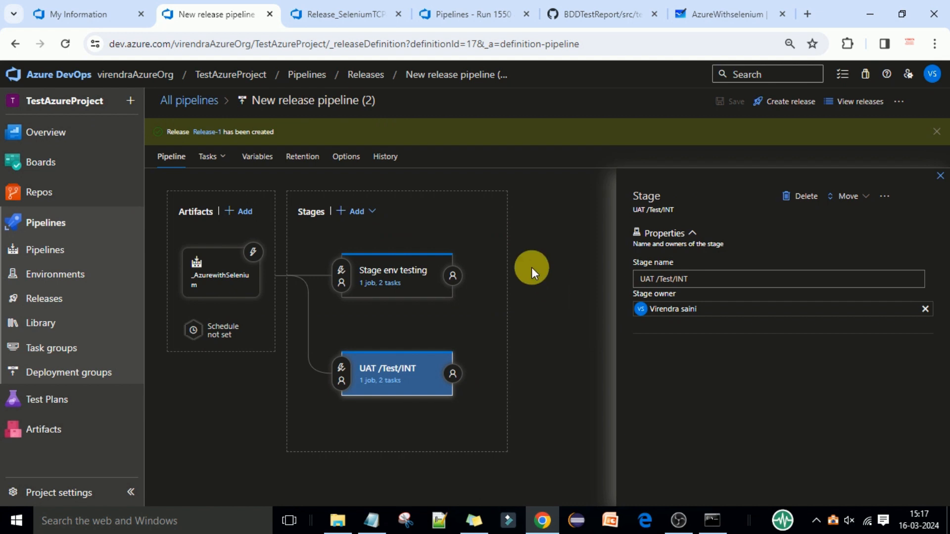
- Open Release-1 and deploy it to both the Stage env testing and UAT /Test/INT stages
left_click(212, 132)
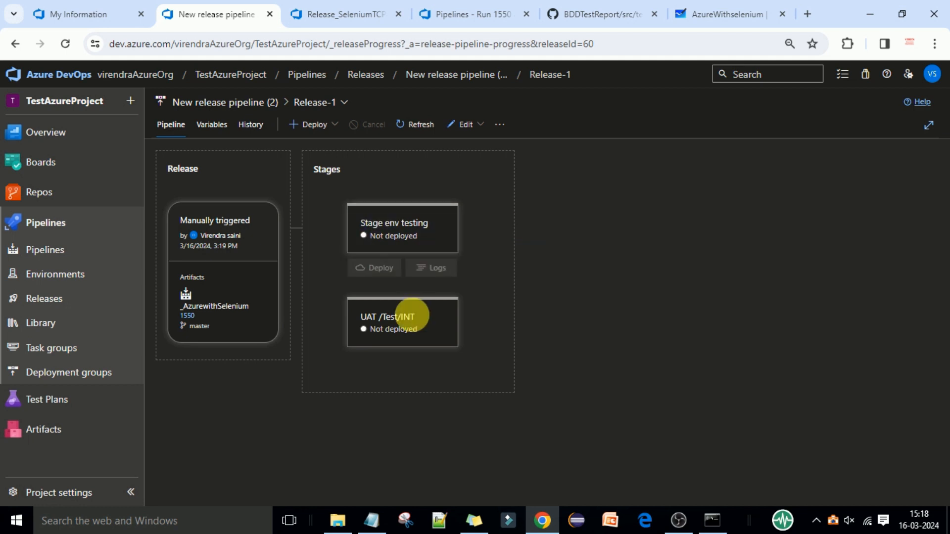
left_click(314, 126)
left_click(329, 164)
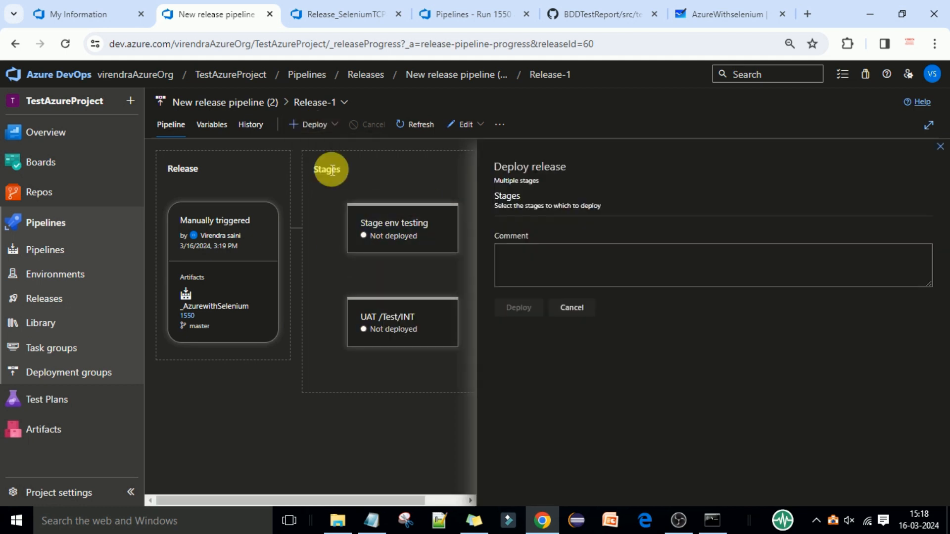
left_click(505, 247)
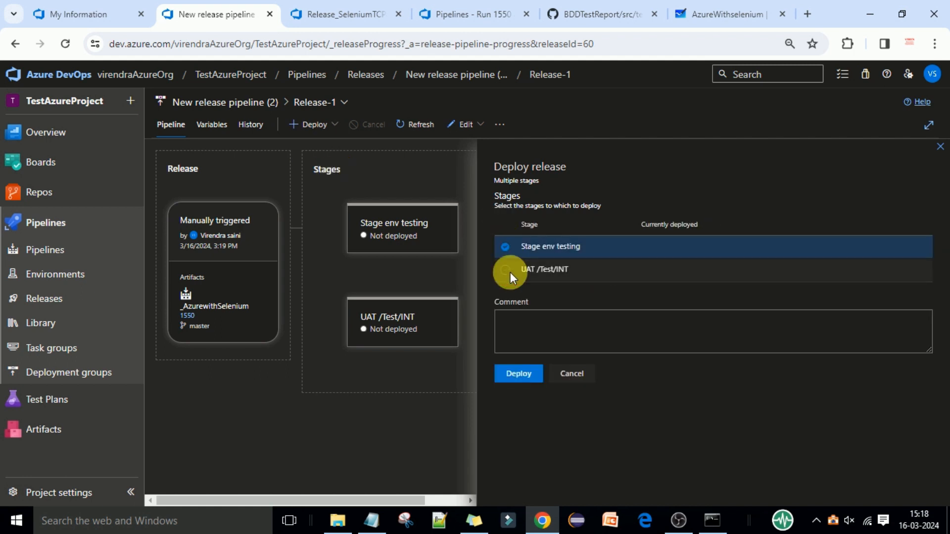
left_click(505, 270)
left_click(520, 375)
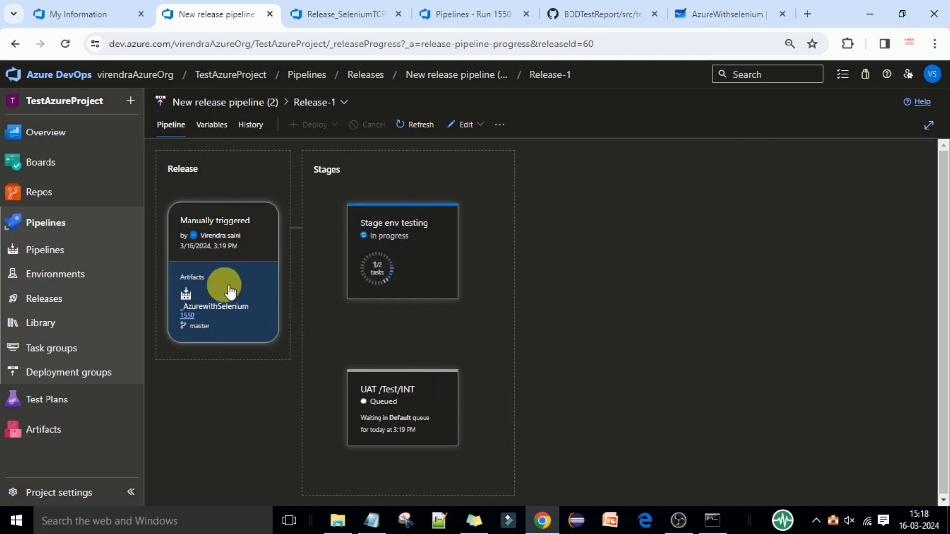
mouse_move(466, 410)
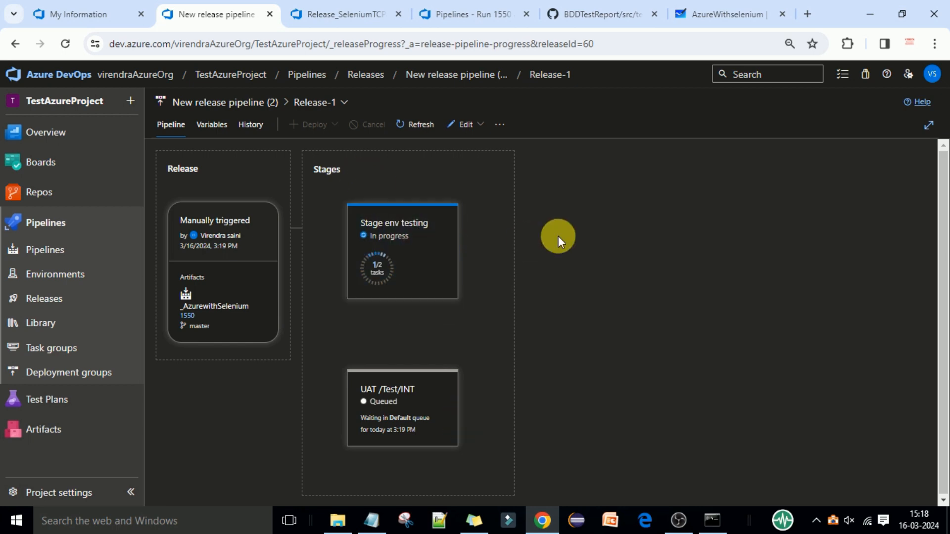
- Review the google.com URL opened by the test code in PrintGoogle.java on GitHub, and return to the Release-1 deployment progress in Azure DevOps
mouse_move(429, 407)
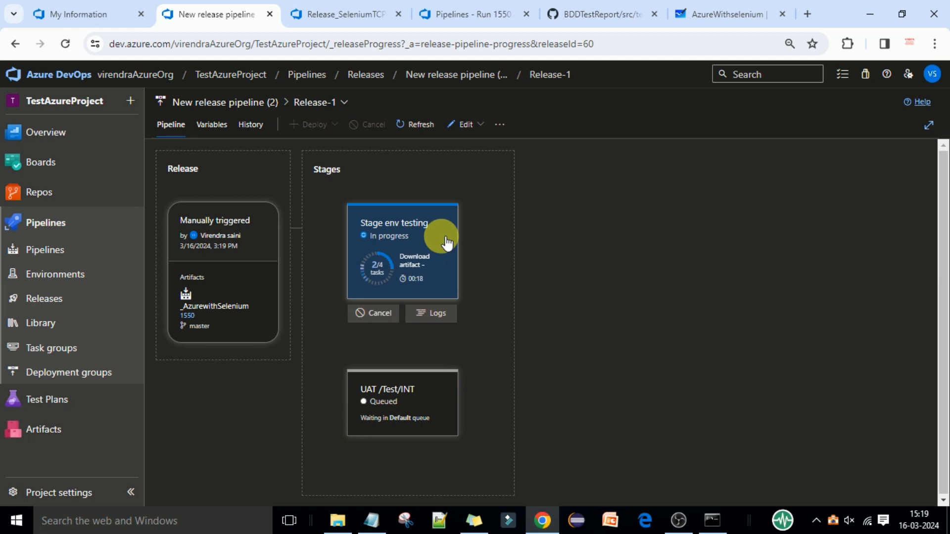
left_click(600, 14)
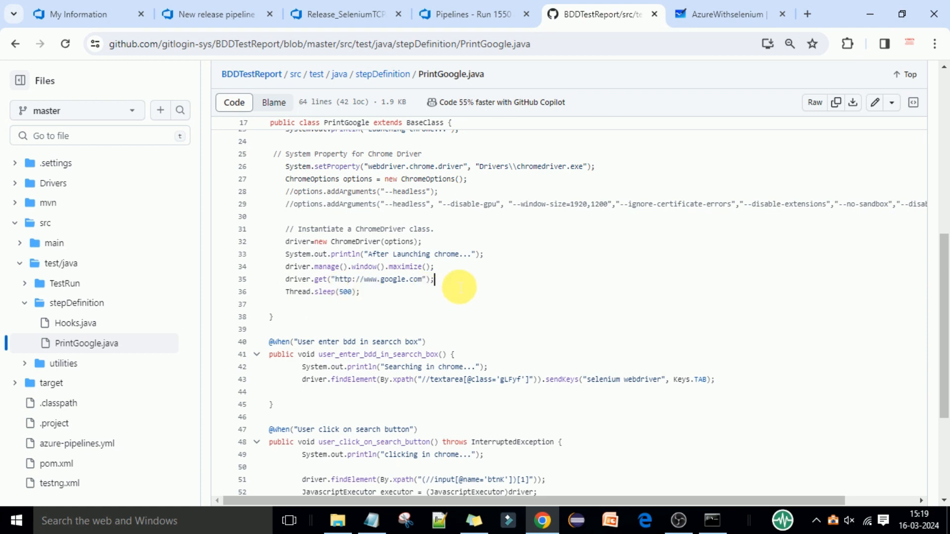
left_click_drag(336, 280, 421, 281)
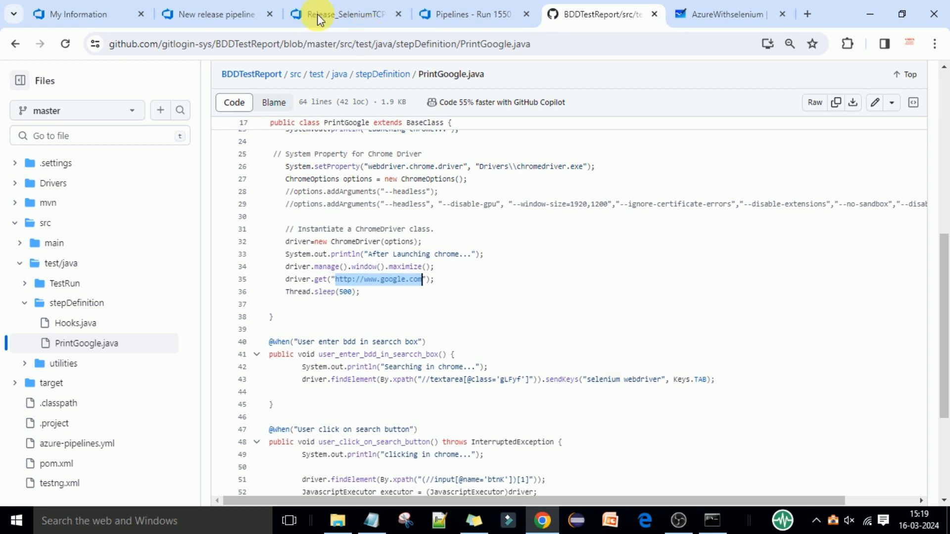
left_click(200, 14)
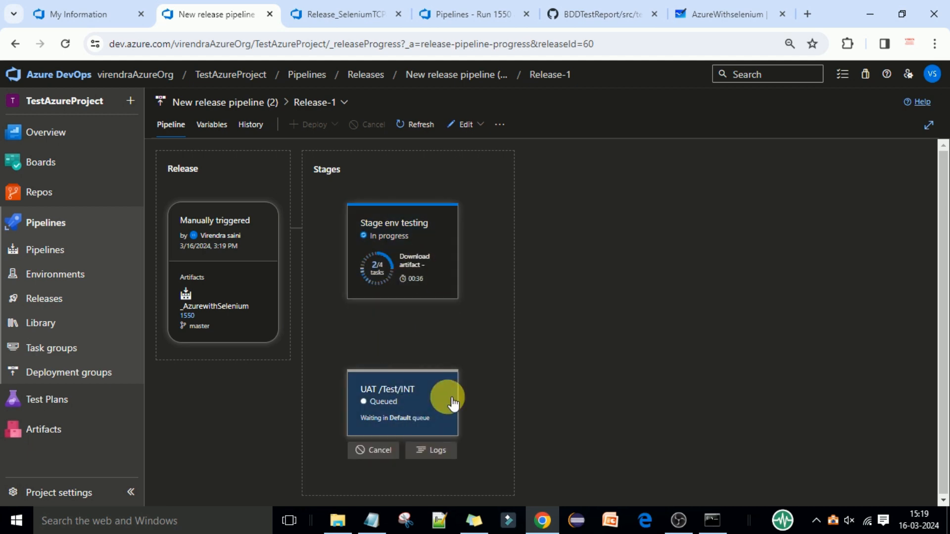
- Examine the automated Chrome window running the Selenium test and the UAT /Test/INT stage's agent job logs, and return to the Release-1 diagram
left_click(690, 11)
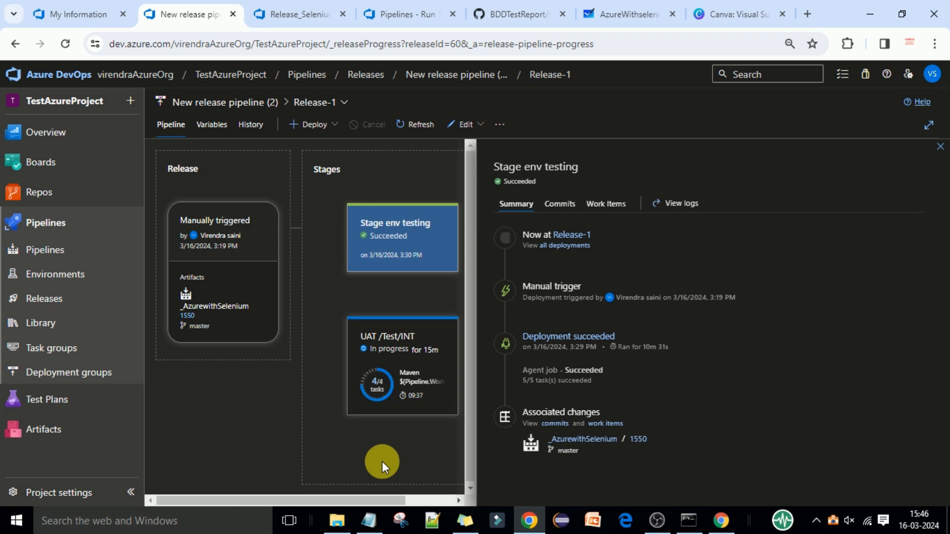
left_click(718, 517)
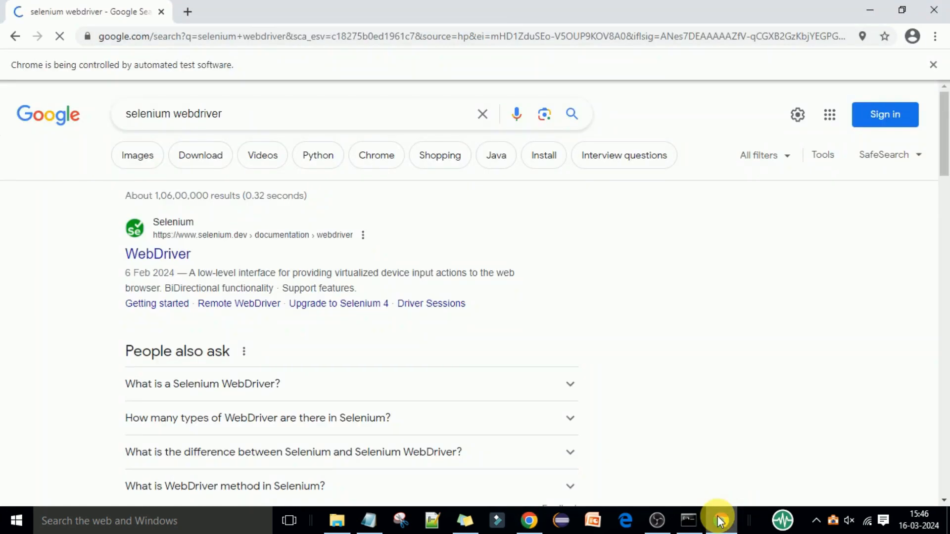
left_click(529, 520)
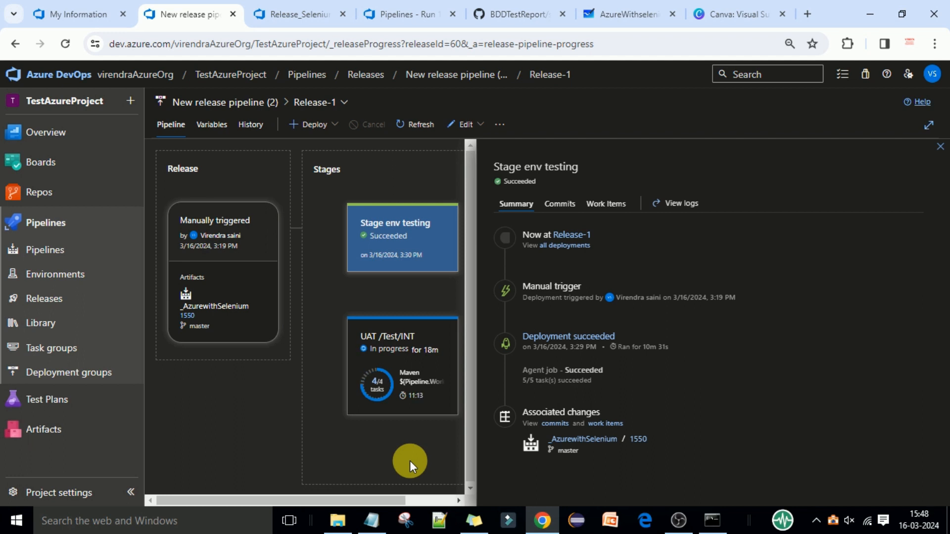
left_click(435, 429)
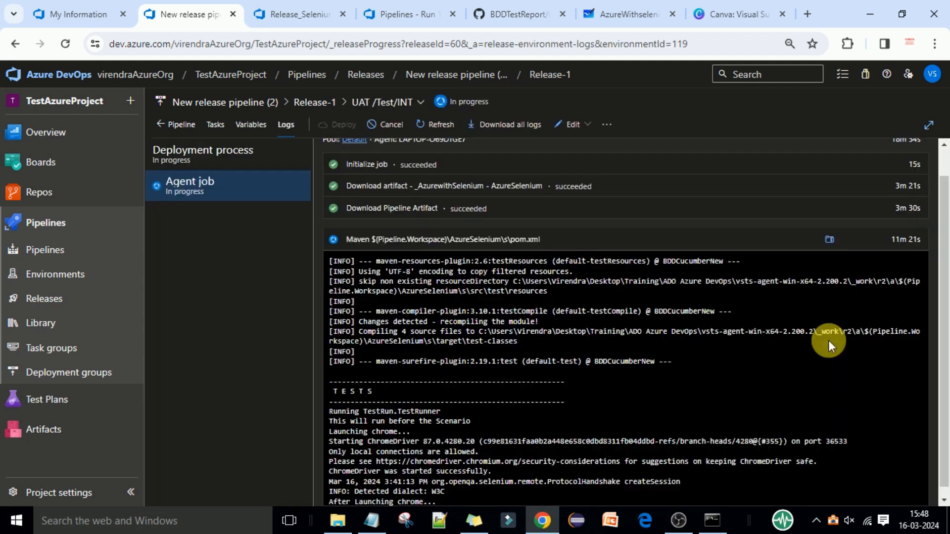
left_click(161, 124)
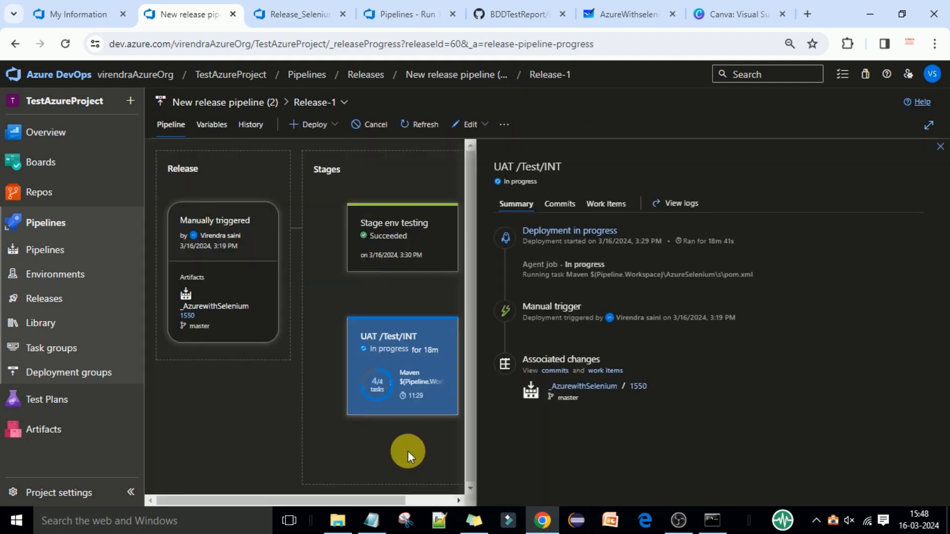